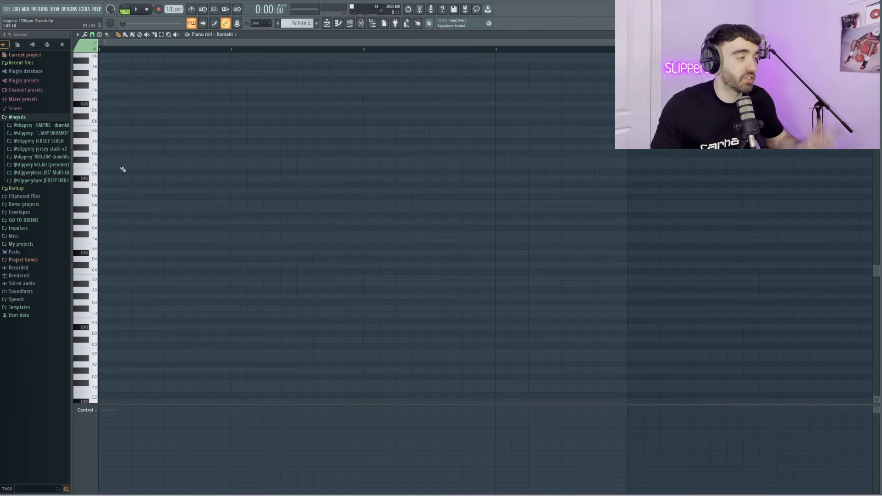
Enter a staggered one-bar arpeggio of D#5, A#5, F#5 and F5 and audition it
{"action": "left_click_drag", "start_coordinate": [102, 174], "coordinate": [52, 183]}
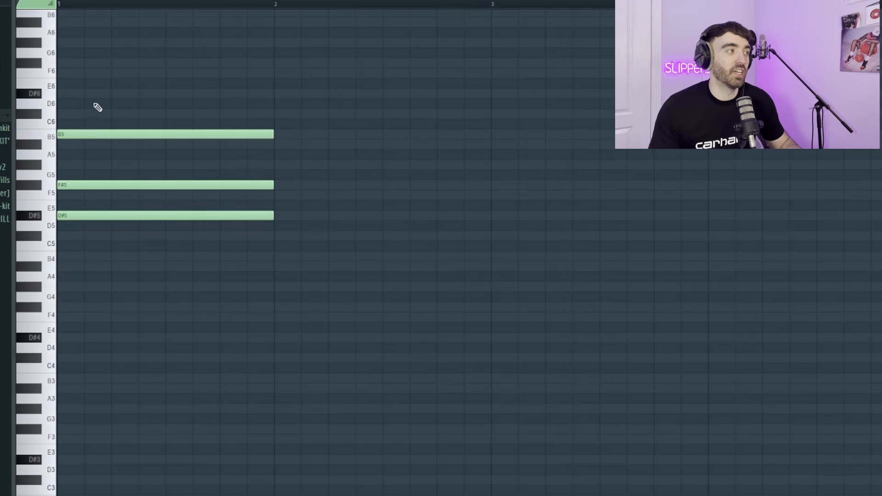
{"action": "key", "text": "space"}
{"action": "key", "text": "space"}
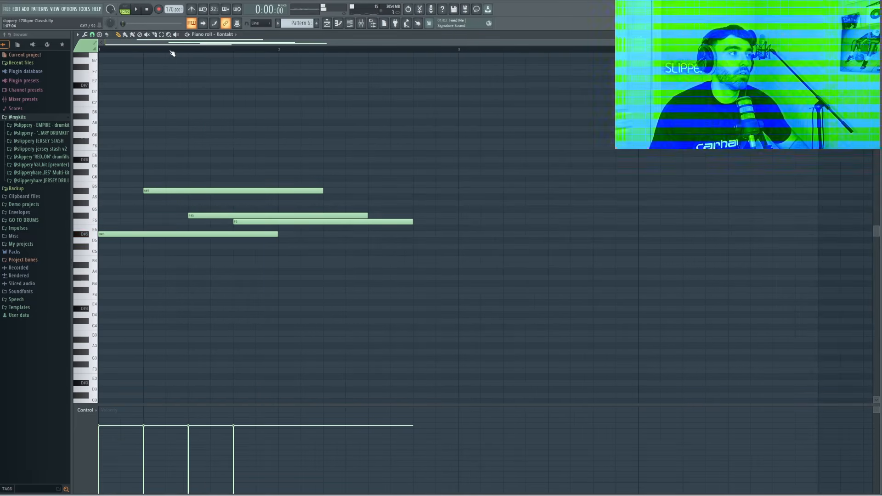
{"action": "key", "text": "space"}
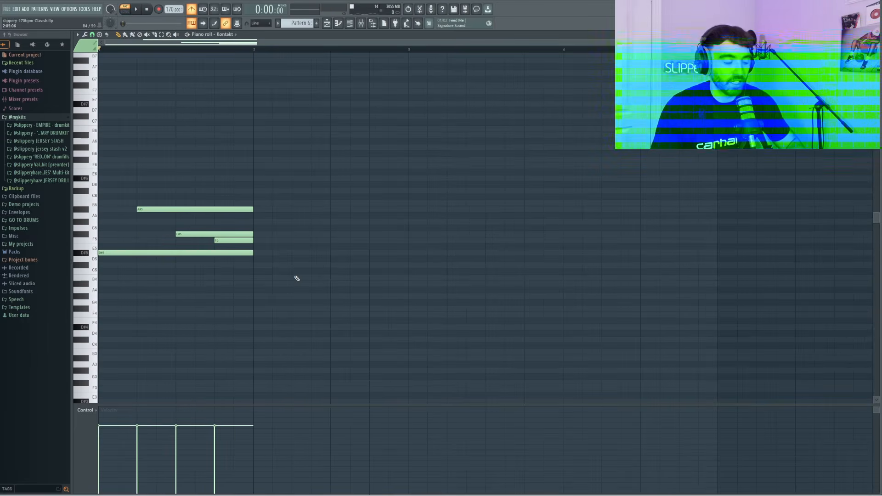
Duplicate the arpeggio into bar 2, together with sustained D#4 and A#4 notes underneath it
{"action": "left_click_drag", "start_coordinate": [296, 276], "coordinate": [175, 164]}
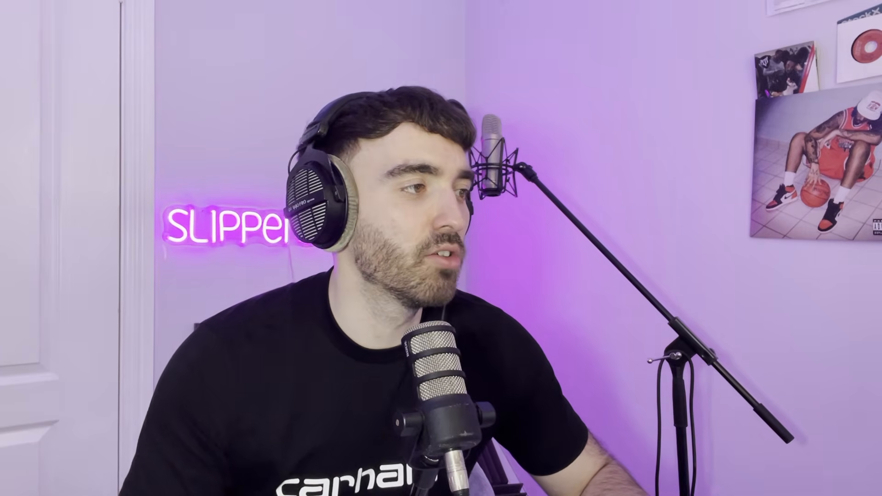
{"action": "key", "text": "space"}
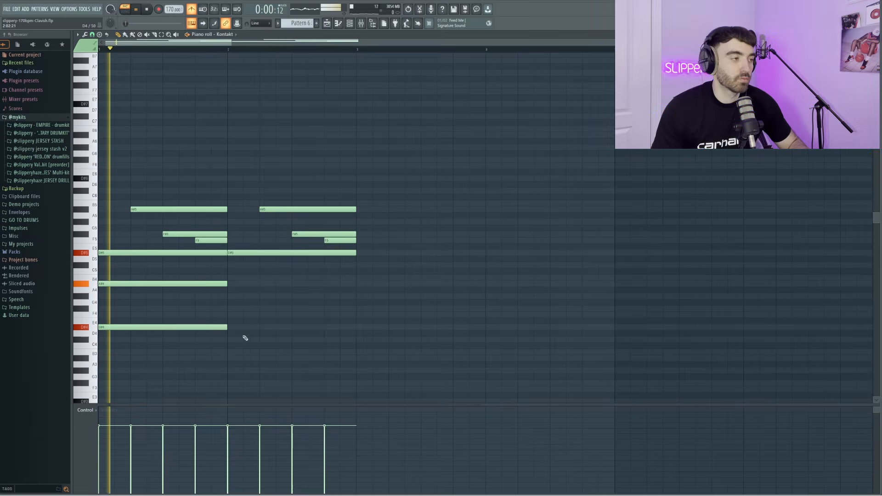
{"action": "left_click_drag", "start_coordinate": [241, 336], "coordinate": [198, 275], "text": "ctrl"}
{"action": "key", "text": "ctrl+b"}
{"action": "left_click", "coordinate": [246, 268], "text": "ctrl"}
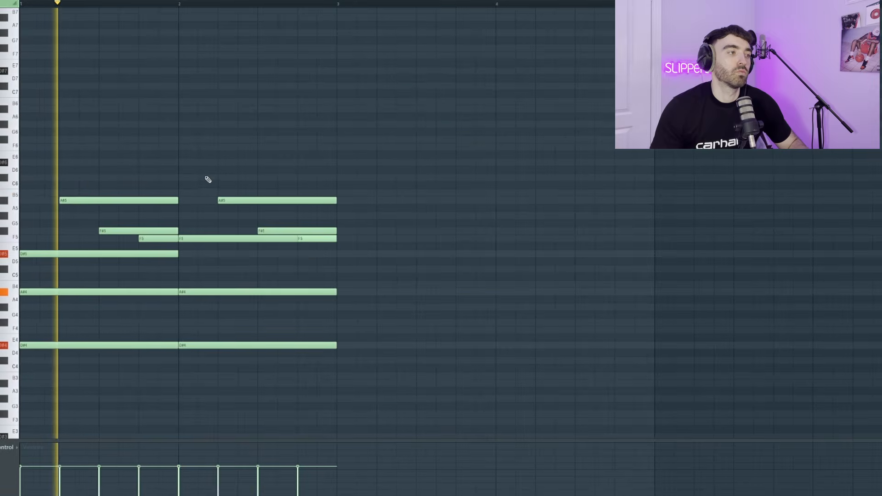
Duplicate the whole two-bar phrase into bars 3 and 4
{"action": "left_click_drag", "start_coordinate": [377, 358], "coordinate": [132, 117]}
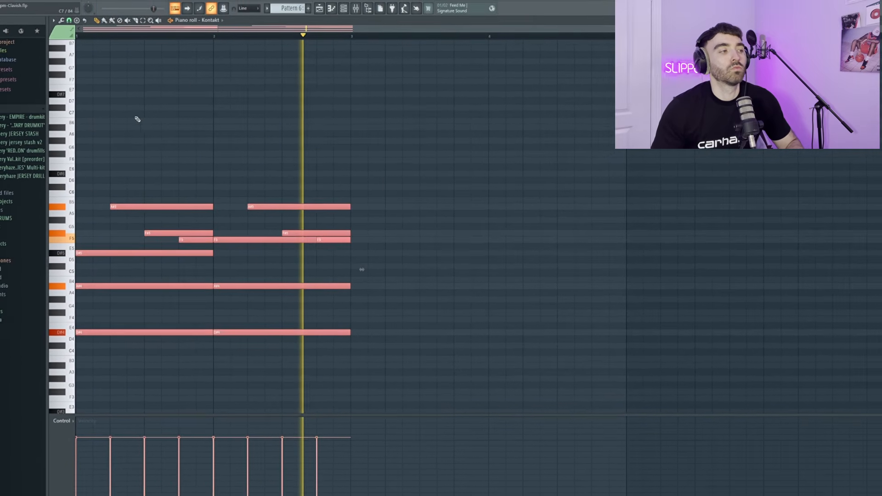
{"action": "key", "text": "ctrl+b"}
{"action": "left_click", "coordinate": [274, 113], "text": "ctrl"}
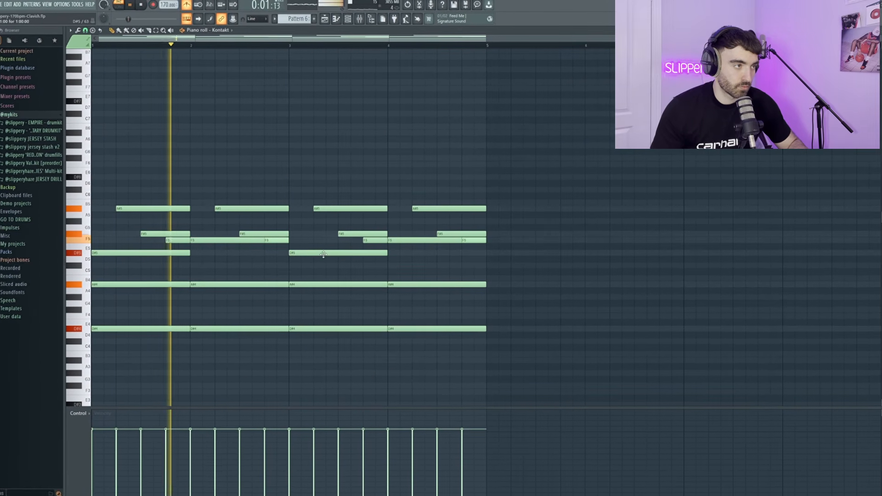
Lower bar 3's D#5 to C#5 and its A#4 to G#4, and replace bar 4's A#4 with B4
{"action": "left_click_drag", "start_coordinate": [328, 253], "coordinate": [328, 265]}
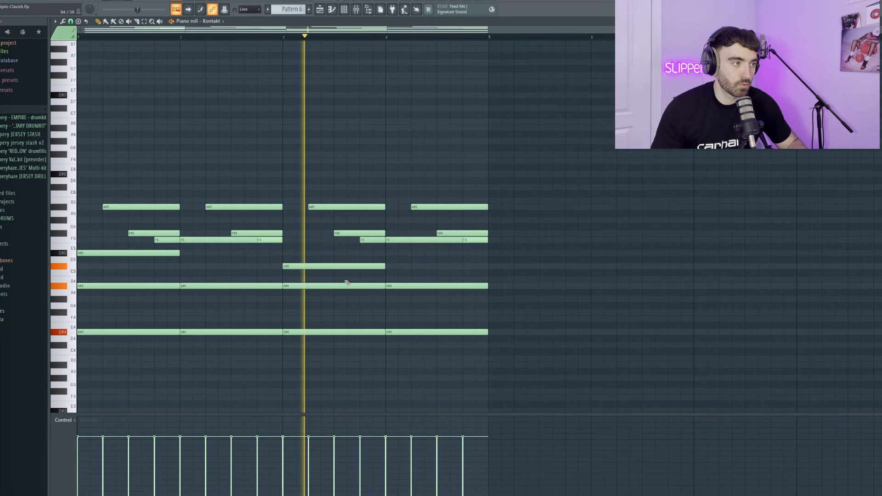
{"action": "key", "text": "space"}
{"action": "left_click", "coordinate": [389, 279]}
{"action": "right_click", "coordinate": [387, 286]}
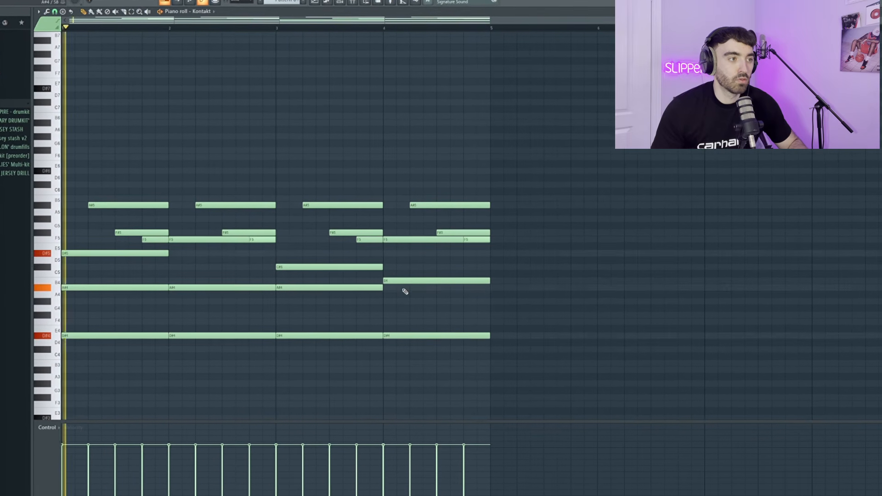
{"action": "key", "text": "space"}
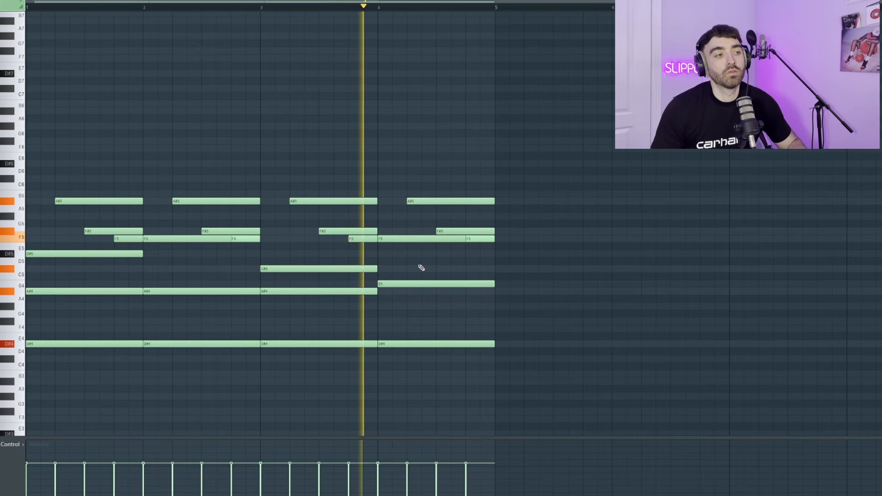
{"action": "key", "text": "space"}
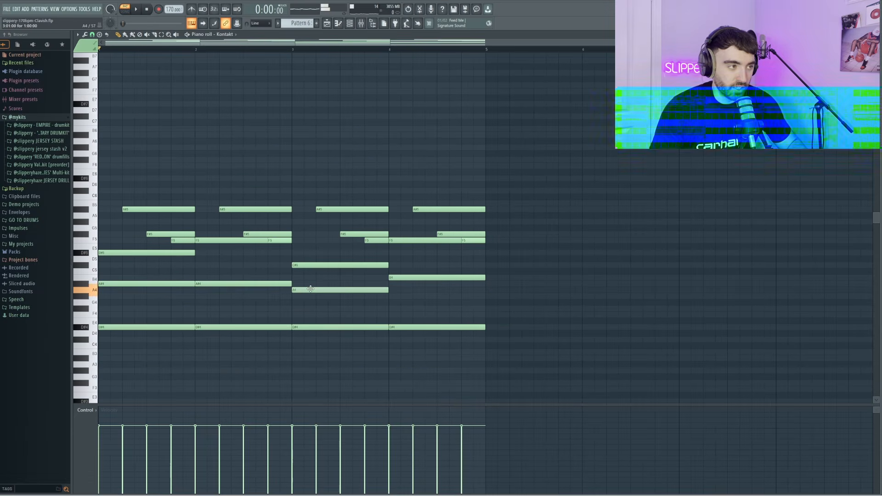
{"action": "left_click_drag", "start_coordinate": [311, 288], "coordinate": [310, 296]}
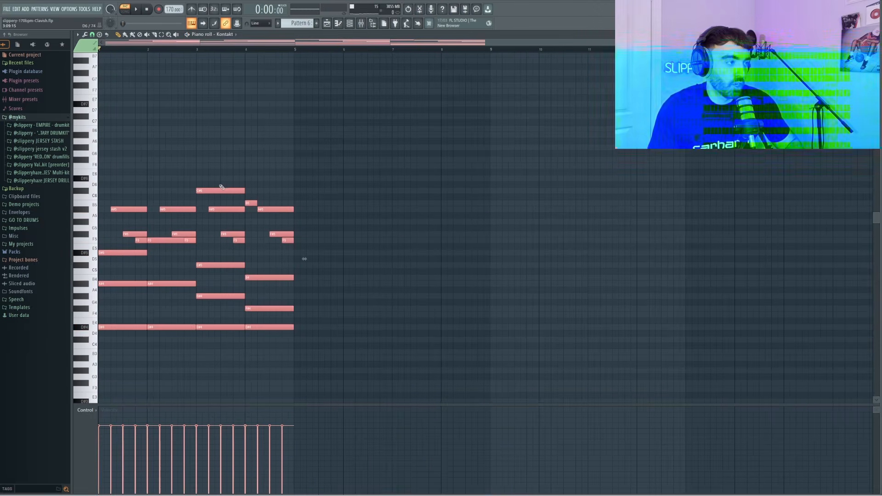
Duplicate the four-bar phrase into bars 5 to 8
{"action": "key", "text": "ctrl+b"}
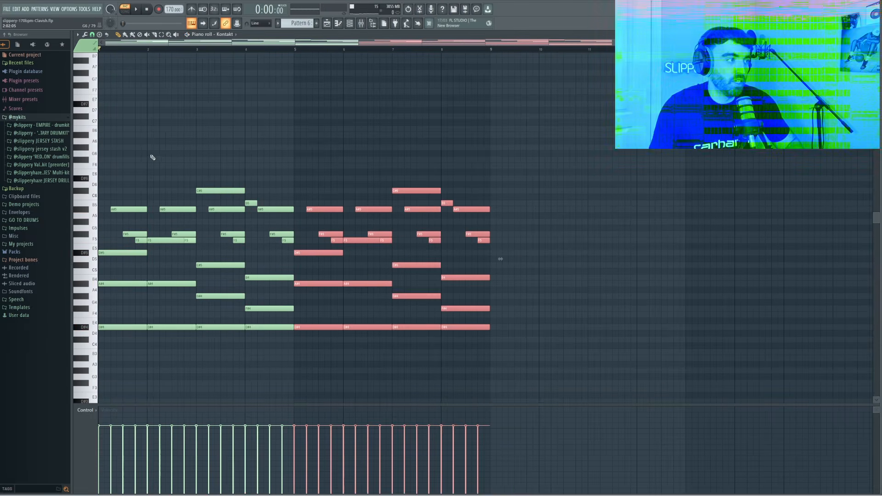
{"action": "left_click", "coordinate": [152, 158], "text": "ctrl"}
{"action": "scroll", "coordinate": [89, 225], "scroll_direction": "up", "scroll_amount": 2}
Randomize the velocity of all notes across the eight bars and listen to the result
{"action": "left_click_drag", "start_coordinate": [707, 348], "coordinate": [131, 75]}
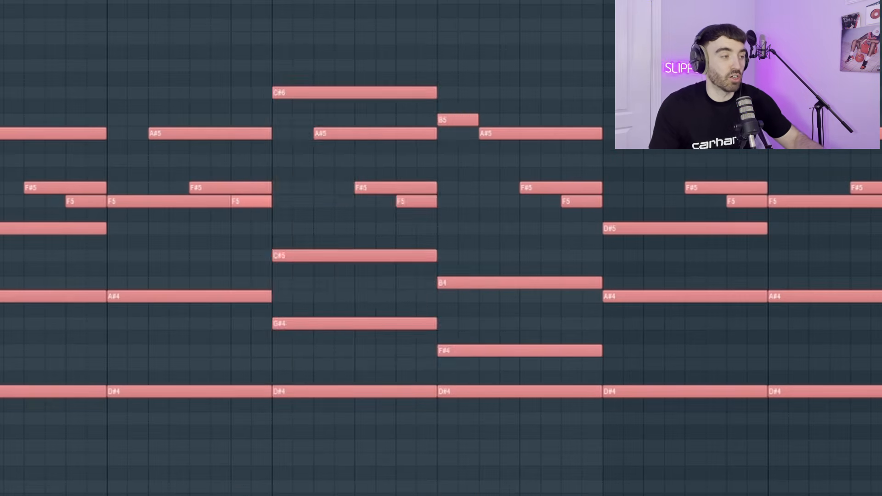
{"action": "key", "text": "alt+r"}
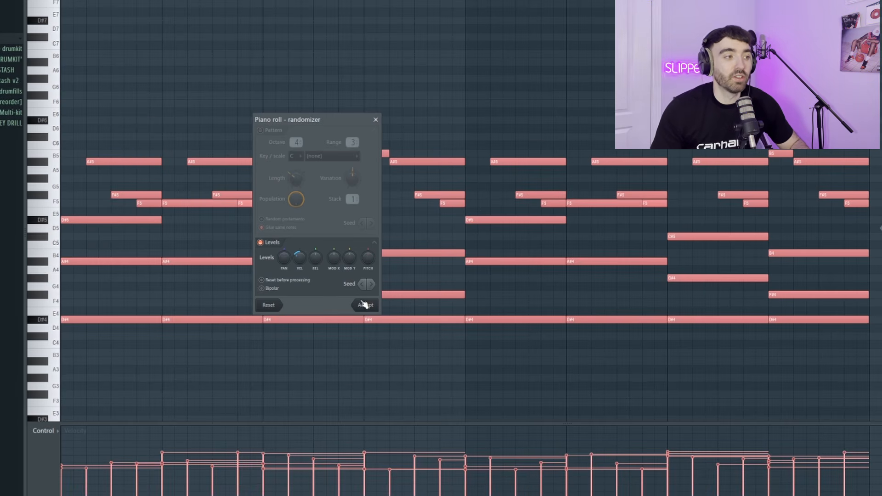
{"action": "left_click", "coordinate": [364, 305]}
{"action": "key", "text": "space"}
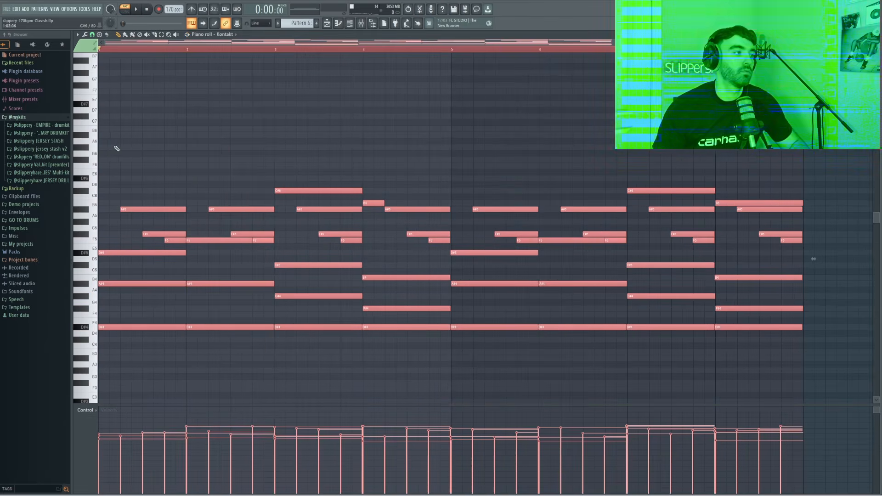
{"action": "scroll", "coordinate": [138, 145], "scroll_direction": "down", "scroll_amount": 1}
{"action": "key", "text": "ctrl+d"}
{"action": "key", "text": "space"}
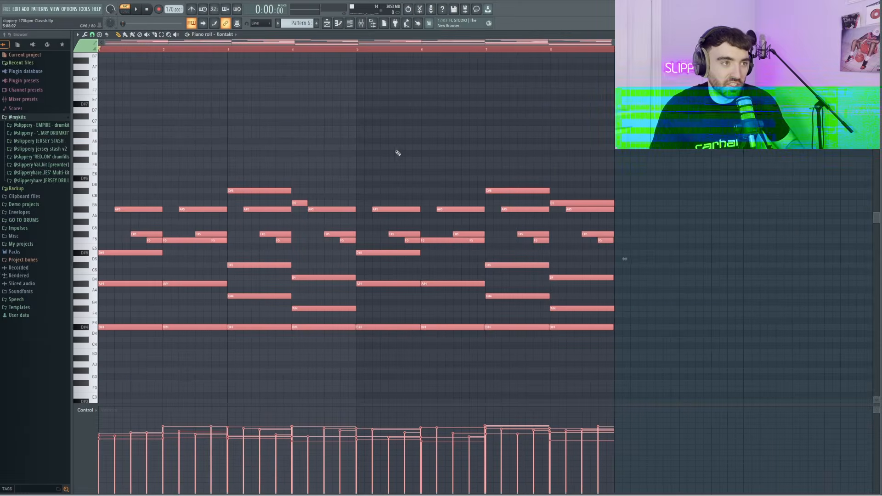
Duplicate the eight-bar pattern into bars 9 to 16
{"action": "key", "text": "ctrl+b"}
{"action": "scroll", "coordinate": [409, 151], "scroll_direction": "down", "scroll_amount": 1}
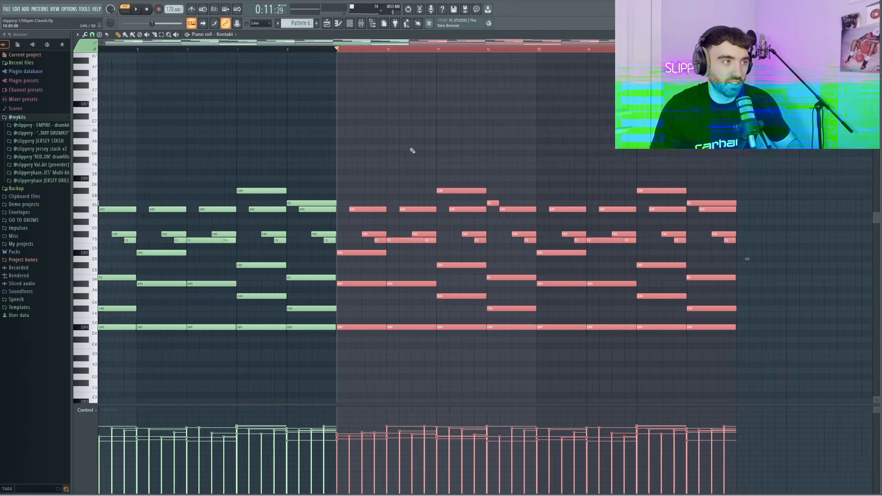
{"action": "scroll", "coordinate": [412, 151], "scroll_direction": "down", "scroll_amount": 1}
{"action": "left_click", "coordinate": [466, 133], "text": "ctrl"}
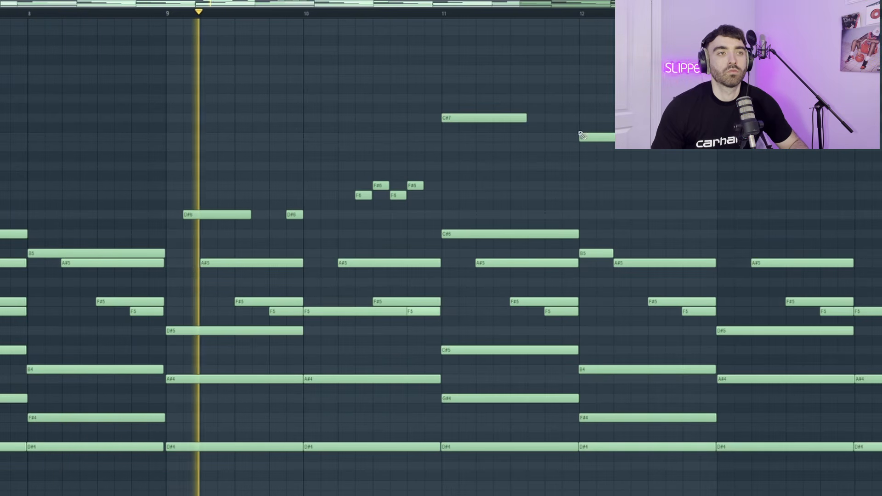
Refine the high melody over bars 9 to 12 with overlapping C#7 and B6 notes followed by A#6
{"action": "scroll", "coordinate": [571, 177], "scroll_direction": "down", "scroll_amount": 2}
{"action": "scroll", "coordinate": [689, 190], "scroll_direction": "up", "scroll_amount": 2}
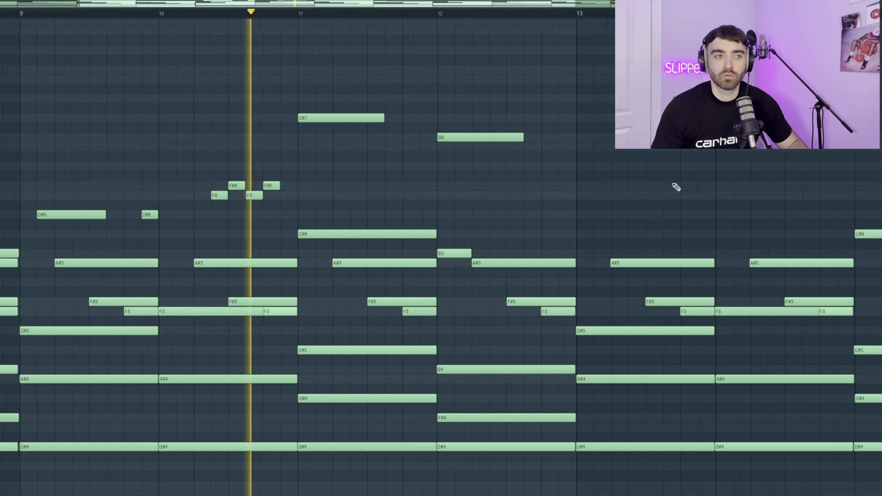
{"action": "scroll", "coordinate": [662, 185], "scroll_direction": "up", "scroll_amount": 1}
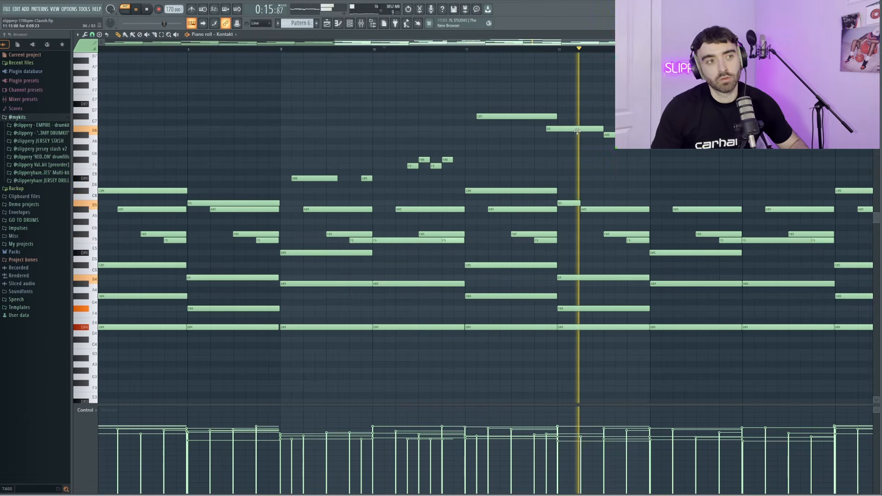
{"action": "scroll", "coordinate": [607, 164], "scroll_direction": "down", "scroll_amount": 3}
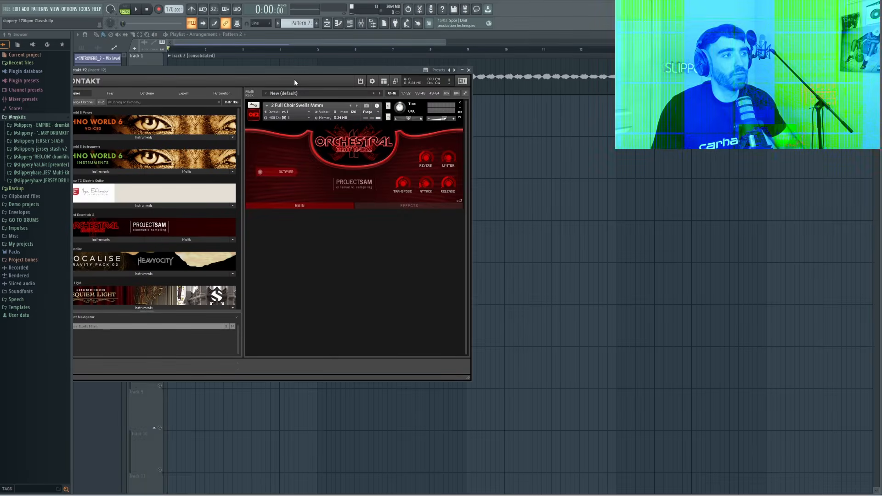
Duplicate the four-bar choir chord progression until it fills 16 bars
{"action": "left_click_drag", "start_coordinate": [288, 75], "coordinate": [360, 106]}
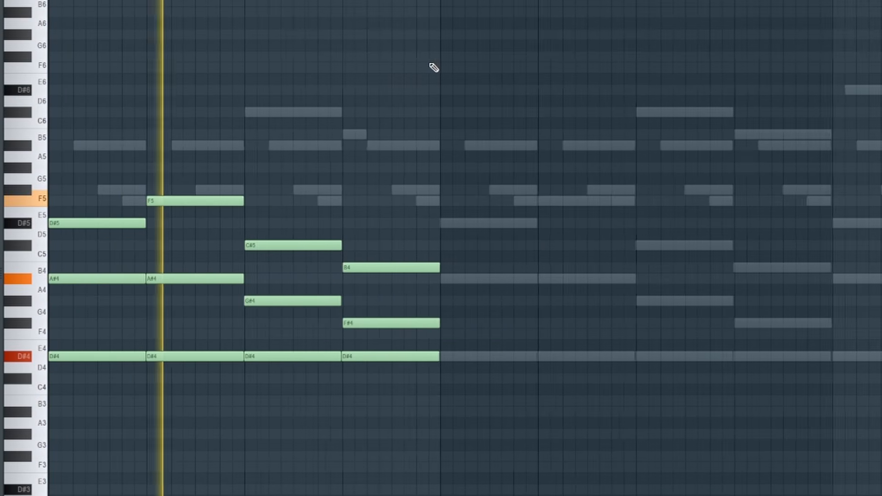
{"action": "scroll", "coordinate": [416, 68], "scroll_direction": "down", "scroll_amount": 2}
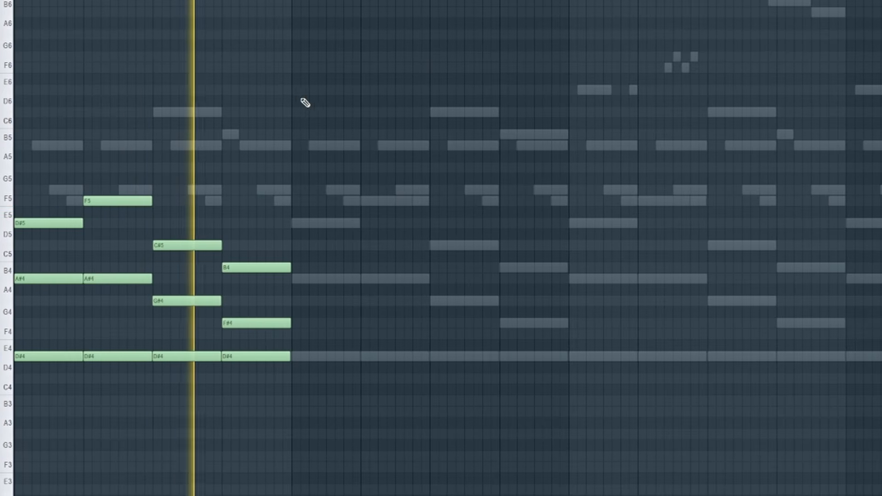
{"action": "left_click_drag", "start_coordinate": [310, 381], "coordinate": [57, 128]}
{"action": "key", "text": "ctrl+b"}
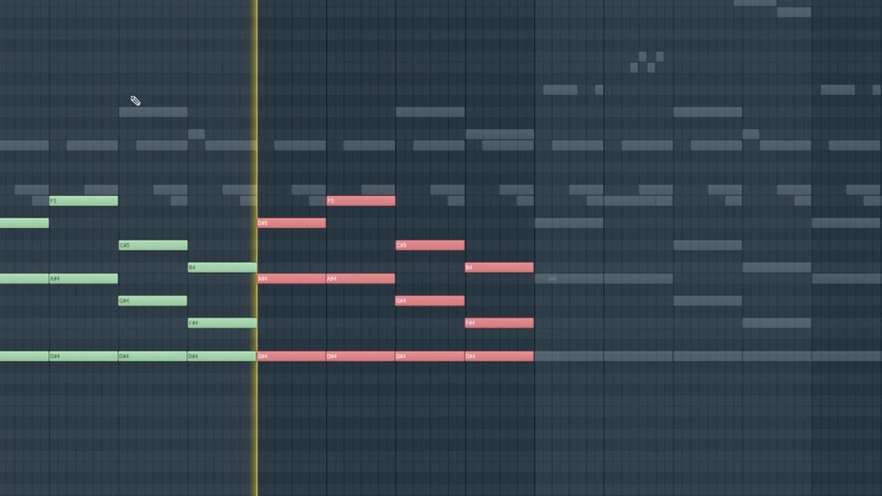
{"action": "left_click", "coordinate": [271, 110], "text": "ctrl"}
{"action": "key", "text": "ctrl+a"}
{"action": "key", "text": "ctrl+b"}
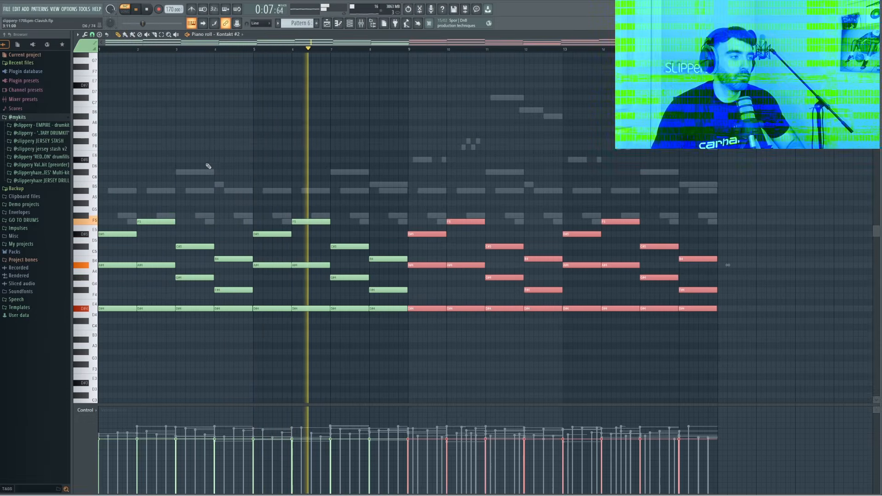
{"action": "key", "text": "ctrl+d"}
{"action": "scroll", "coordinate": [426, 187], "scroll_direction": "up", "scroll_amount": 2}
{"action": "scroll", "coordinate": [407, 181], "scroll_direction": "up", "scroll_amount": 1}
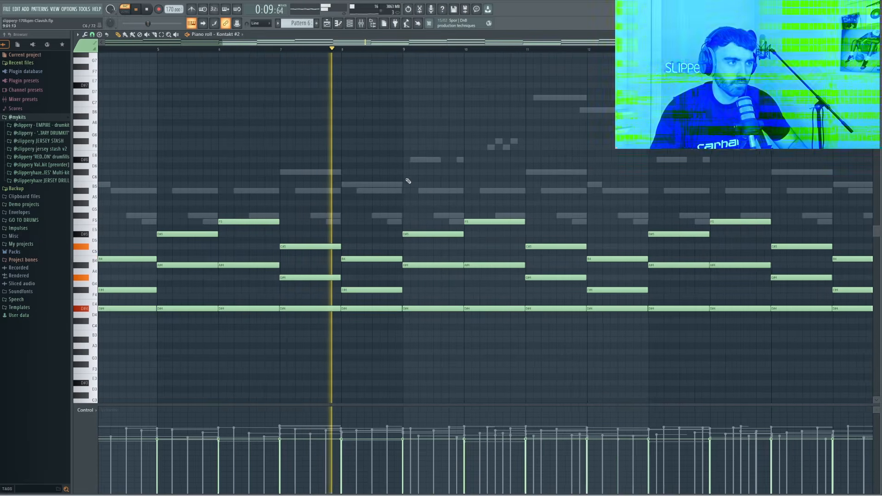
{"action": "left_click", "coordinate": [406, 161]}
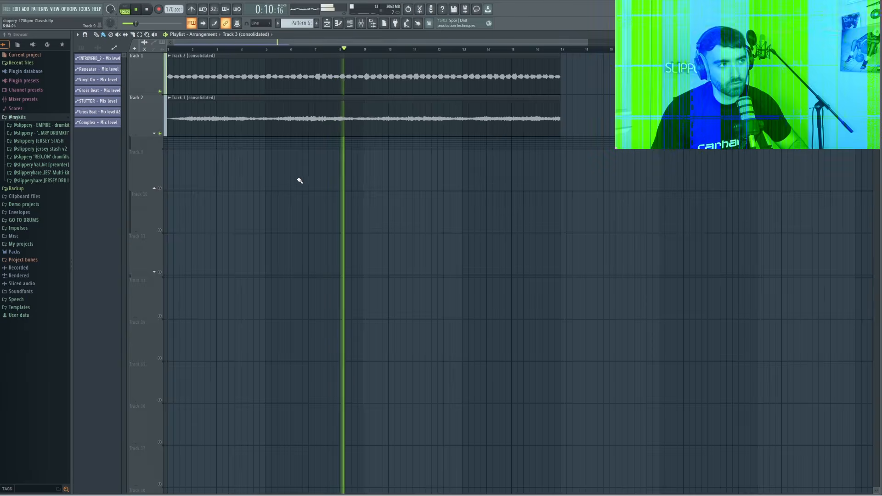
Duplicate the four-bar D#5, C#5, B4 line of the third Kontakt layer and play the arrangement
{"action": "scroll", "coordinate": [319, 181], "scroll_direction": "down", "scroll_amount": 1}
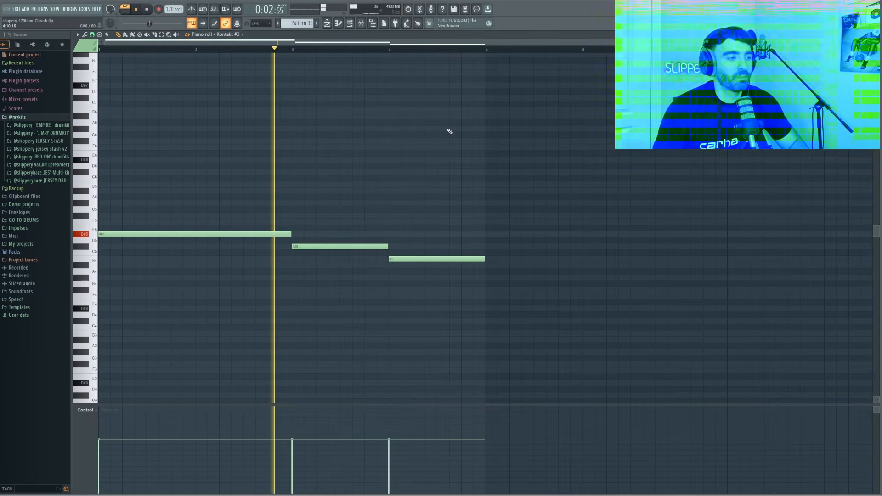
{"action": "key", "text": "ctrl+a"}
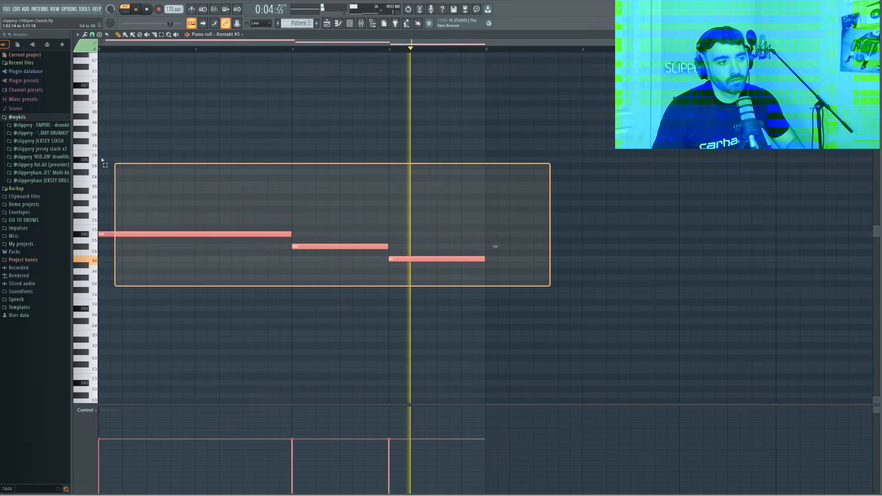
{"action": "key", "text": "ctrl+b"}
{"action": "scroll", "coordinate": [390, 138], "scroll_direction": "down", "scroll_amount": 2, "text": "ctrl"}
{"action": "key", "text": "ctrl+d"}
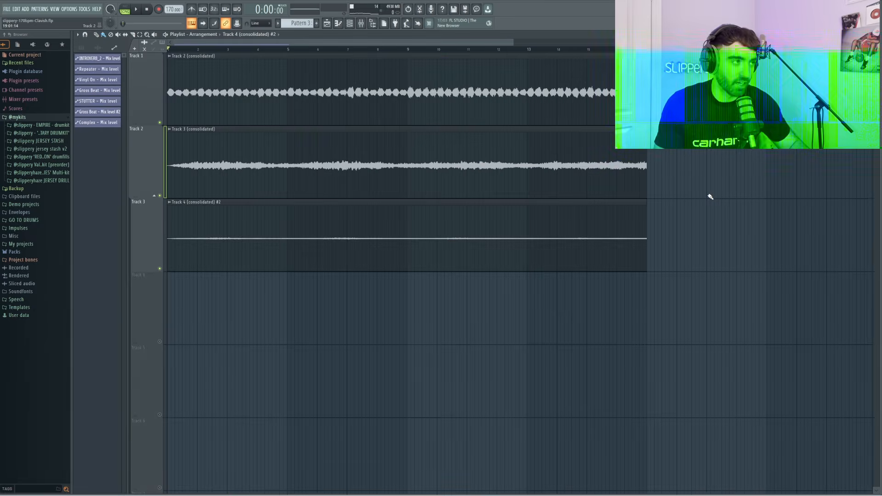
{"action": "key", "text": "space"}
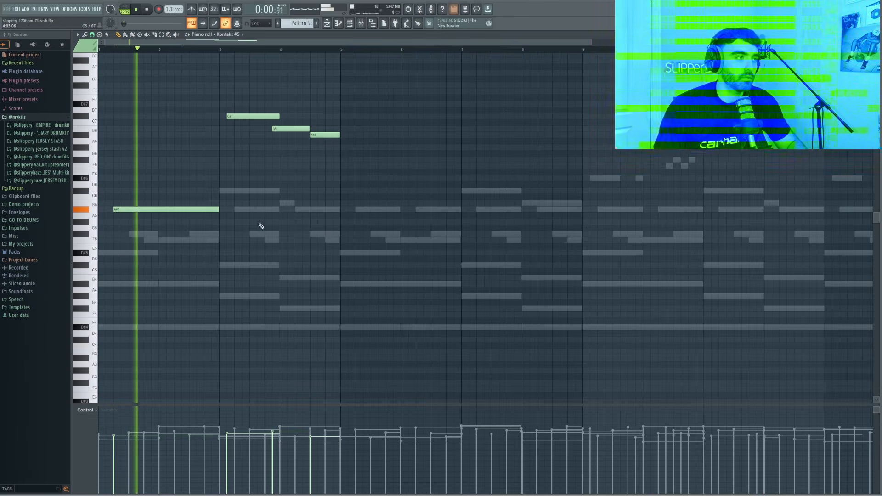
Play back the four-bar high melody and select all of its notes
{"action": "scroll", "coordinate": [234, 198], "scroll_direction": "up", "scroll_amount": 2}
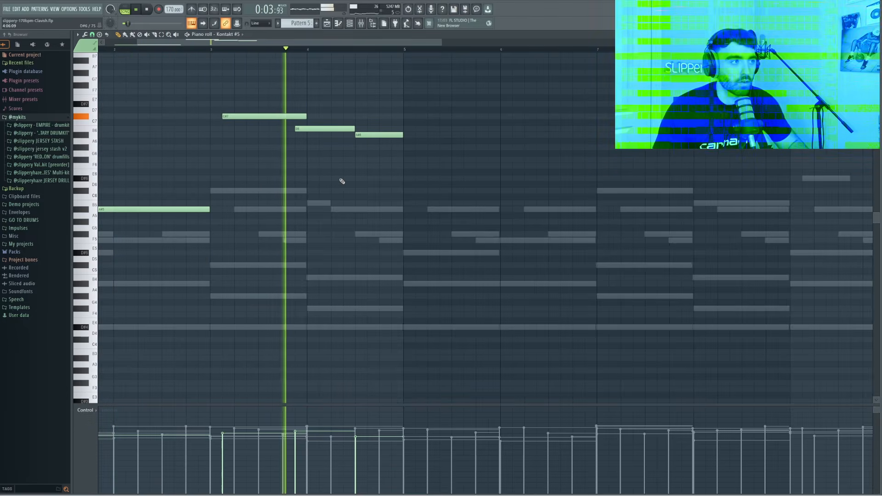
{"action": "scroll", "coordinate": [344, 180], "scroll_direction": "down", "scroll_amount": 2}
{"action": "key", "text": "ctrl+a"}
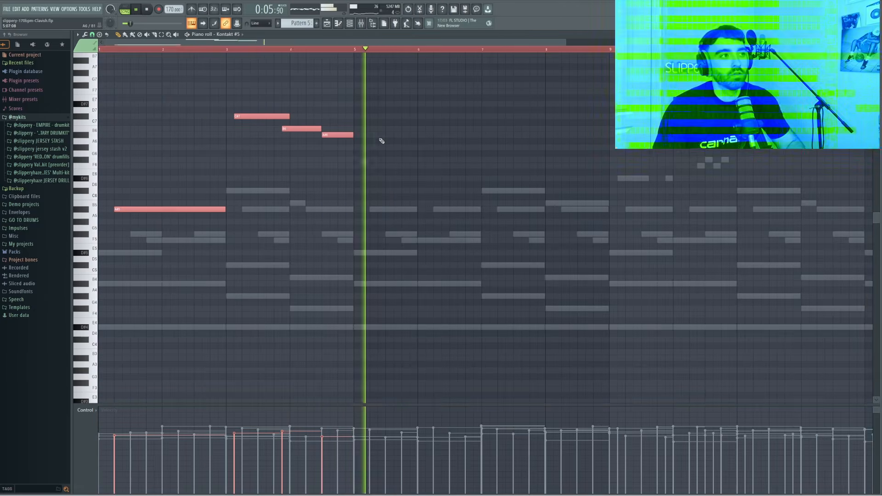
{"action": "key", "text": "space"}
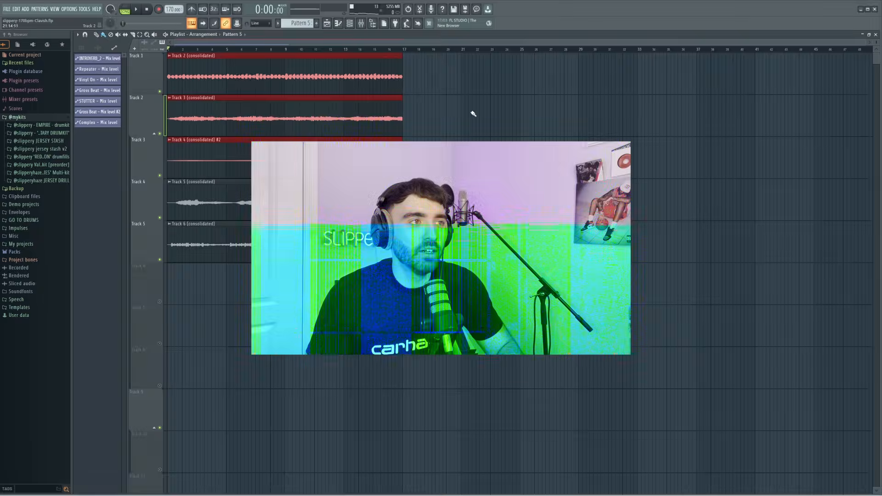
Duplicate the consolidated audio clips from bar 17 and shorten the copies to eight bars
{"action": "key", "text": "ctrl+b"}
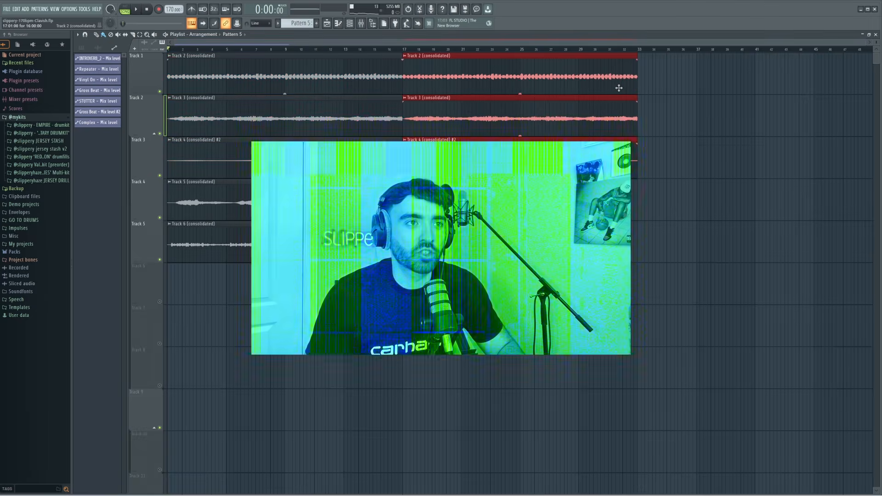
{"action": "left_click_drag", "start_coordinate": [637, 83], "coordinate": [521, 83]}
{"action": "key", "text": "ctrl+d"}
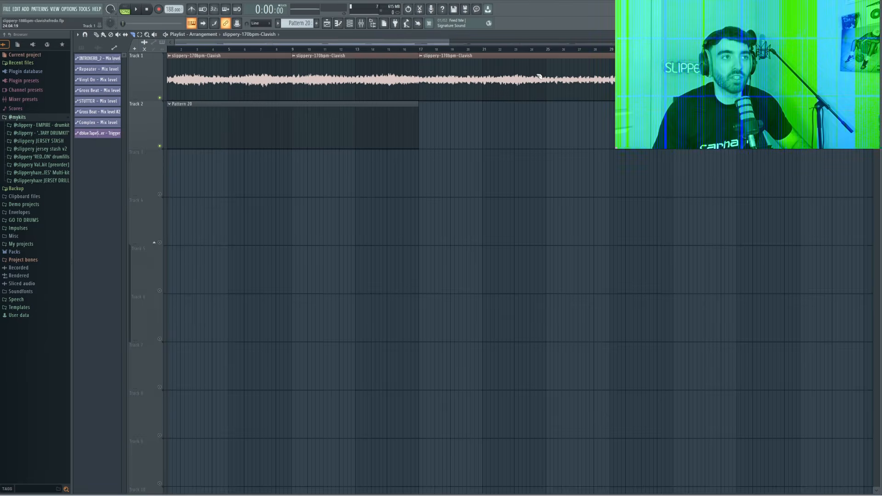
Slice the sample clip on track 1 at bar 25 and swap the second and third eight-bar clips
{"action": "left_click", "coordinate": [546, 77]}
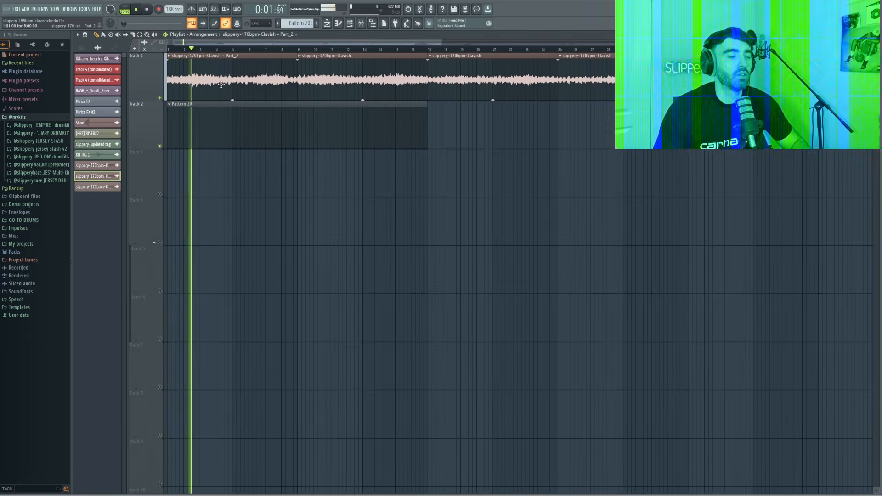
{"action": "scroll", "coordinate": [221, 84], "scroll_direction": "down", "scroll_amount": 2}
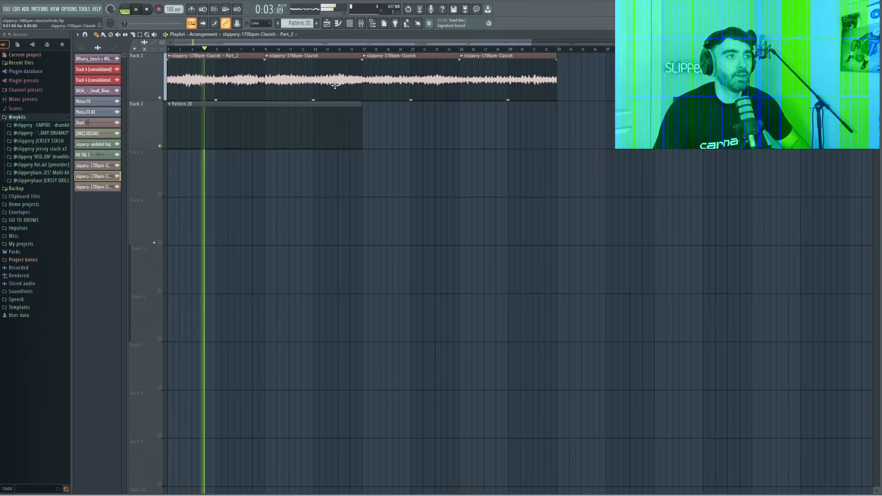
{"action": "left_click_drag", "start_coordinate": [310, 93], "coordinate": [420, 142]}
{"action": "left_click_drag", "start_coordinate": [387, 88], "coordinate": [292, 89]}
{"action": "left_click_drag", "start_coordinate": [416, 135], "coordinate": [404, 87]}
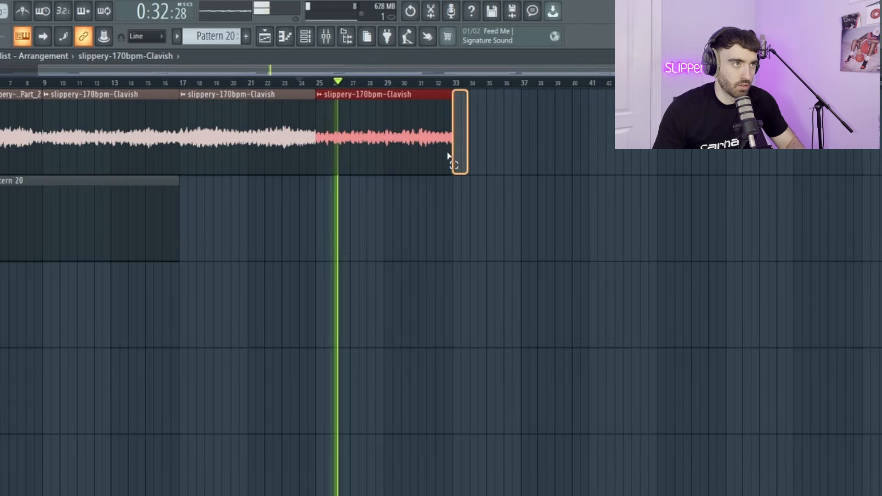
Duplicate the last eight-bar sample clip so the copy starts at bar 33
{"action": "scroll", "coordinate": [443, 161], "scroll_direction": "up", "scroll_amount": 2}
{"action": "key", "text": "ctrl+b"}
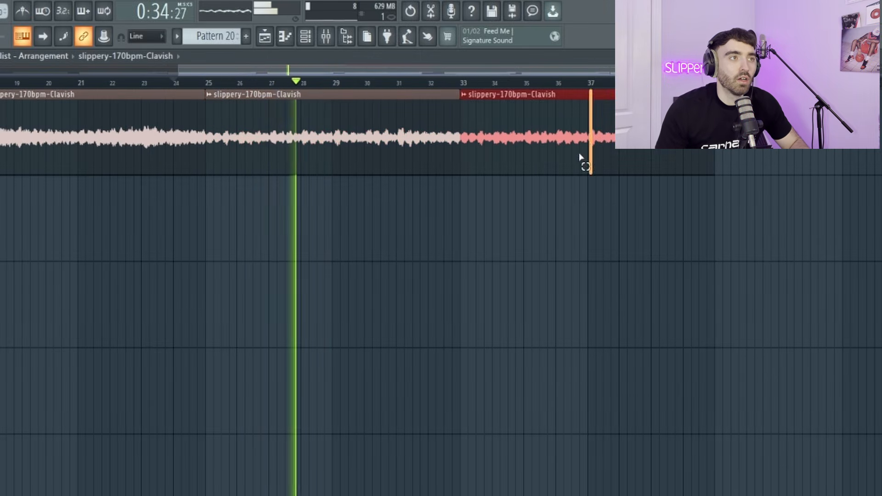
{"action": "key", "text": "ctrl+b"}
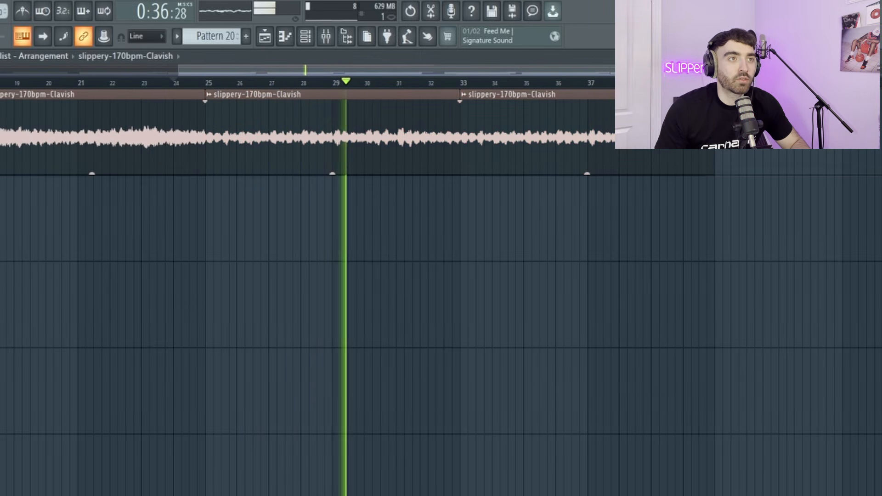
Shorten the sample clip at bar 33 to two bars and repeat it five times
{"action": "left_click_drag", "start_coordinate": [715, 147], "coordinate": [514, 148]}
{"action": "key", "text": "ctrl+b"}
{"action": "key", "text": "ctrl+b"}
{"action": "key", "text": "ctrl+b"}
{"action": "key", "text": "ctrl+b"}
{"action": "key", "text": "ctrl+b"}
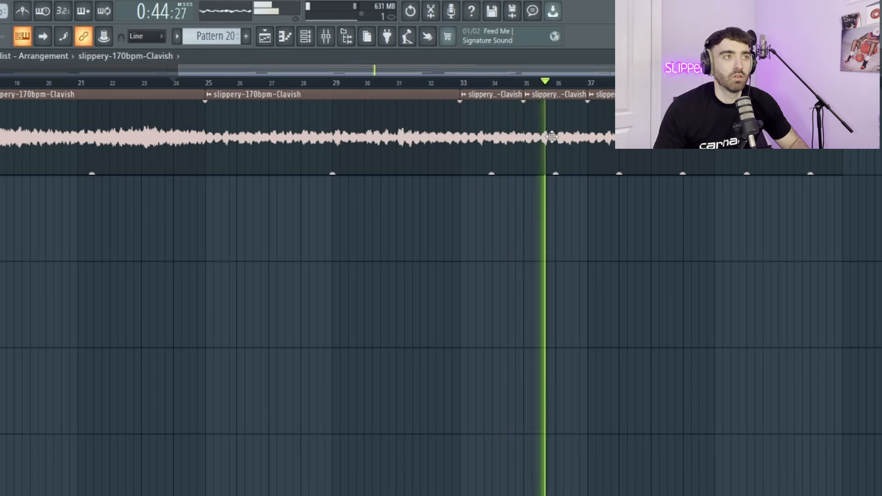
Open the two-bar sample slice at bar 35 for editing
{"action": "double_click", "coordinate": [565, 164]}
{"action": "left_click", "coordinate": [57, 346]}
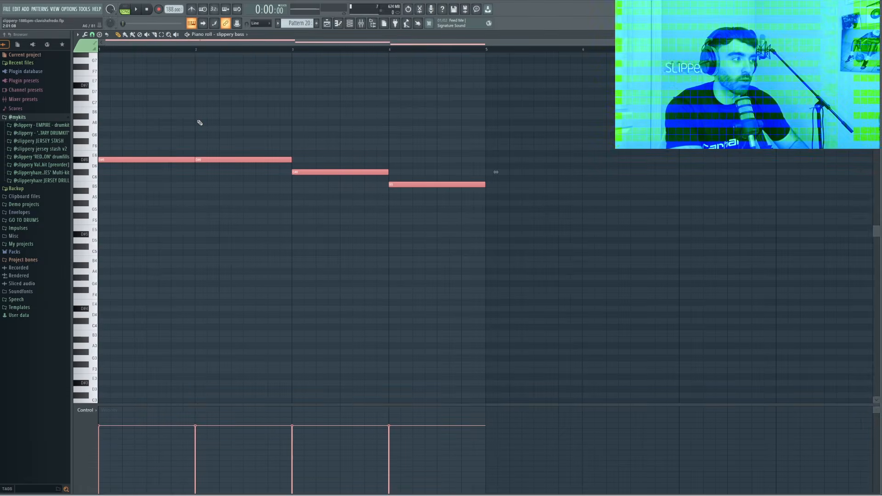
Flip the four-bar slippery bass line horizontally and transpose it down one octave
{"action": "key", "text": "alt+y"}
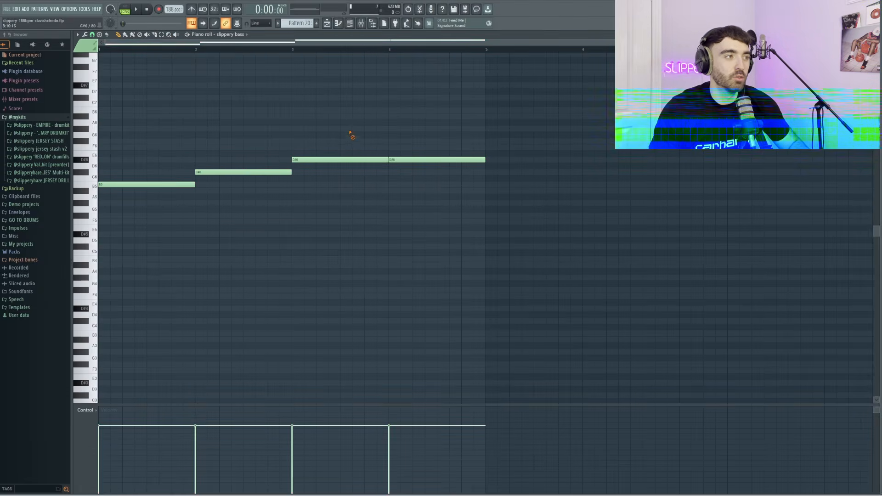
{"action": "key", "text": "ctrl+Down"}
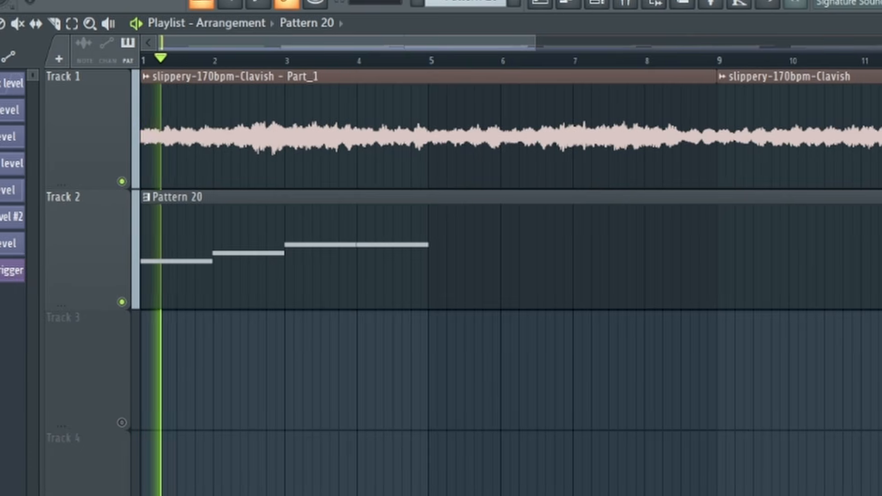
Shorten the Pattern 20 clip on track 2 to four bars and duplicate it twice along the track
{"action": "scroll", "coordinate": [509, 427], "scroll_direction": "down", "scroll_amount": 3}
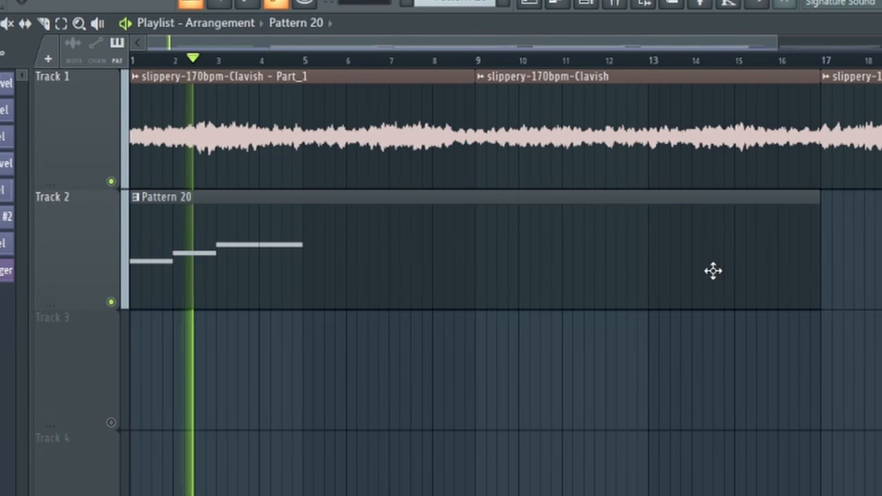
{"action": "left_click_drag", "start_coordinate": [813, 269], "coordinate": [297, 270]}
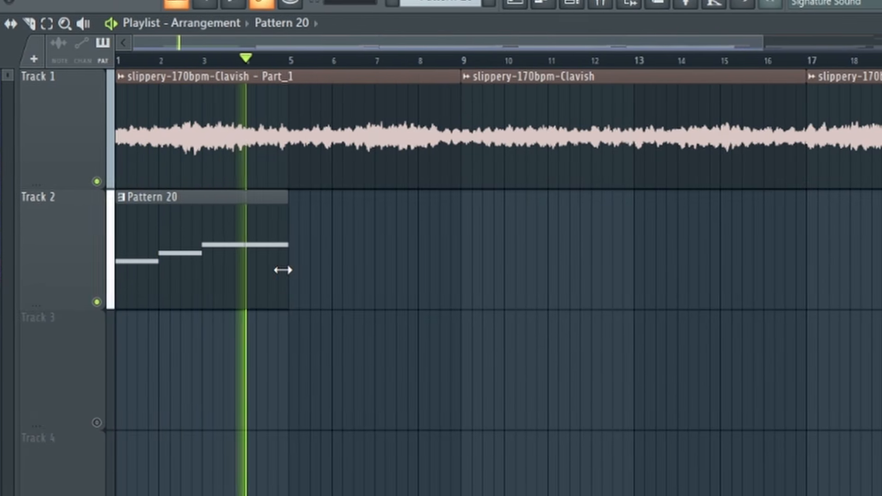
{"action": "left_click", "coordinate": [239, 290], "text": "ctrl"}
{"action": "key", "text": "ctrl+b"}
{"action": "scroll", "coordinate": [465, 392], "scroll_direction": "down", "scroll_amount": 3}
{"action": "scroll", "coordinate": [465, 392], "scroll_direction": "up", "scroll_amount": 2}
{"action": "left_click", "coordinate": [465, 392], "text": "ctrl"}
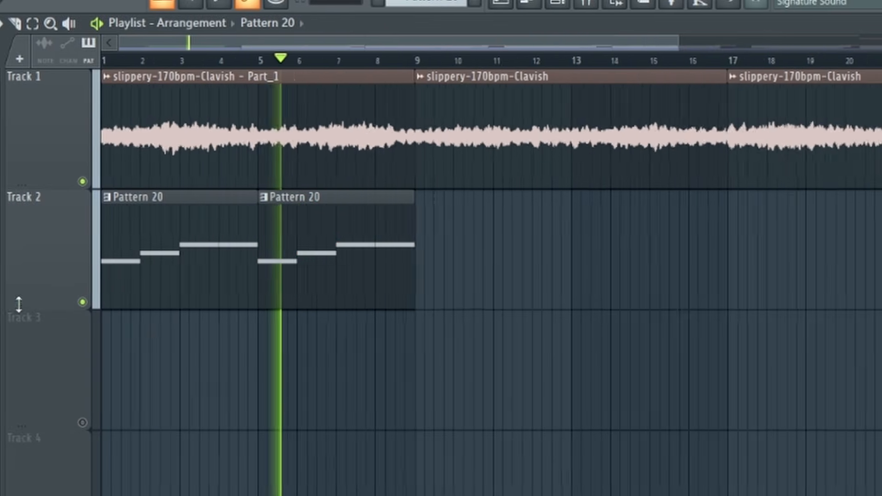
{"action": "scroll", "coordinate": [313, 284], "scroll_direction": "up", "scroll_amount": 2}
{"action": "scroll", "coordinate": [399, 339], "scroll_direction": "down", "scroll_amount": 1}
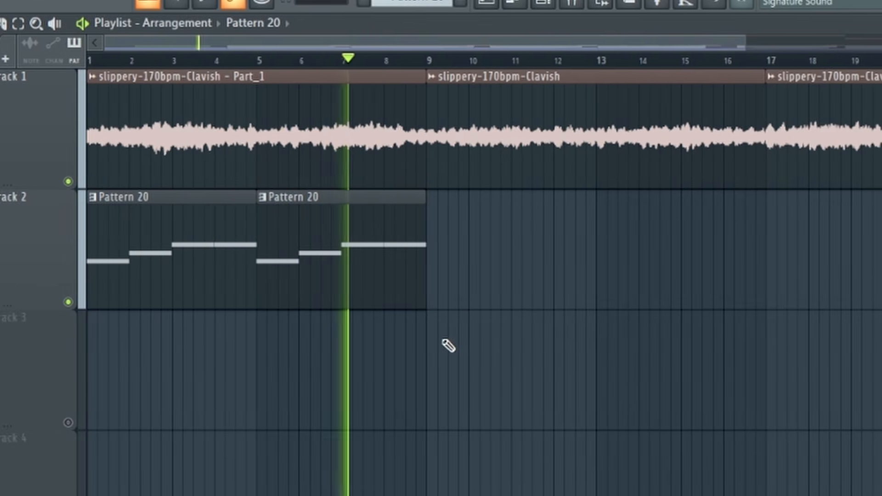
{"action": "left_click", "coordinate": [360, 265], "text": "ctrl"}
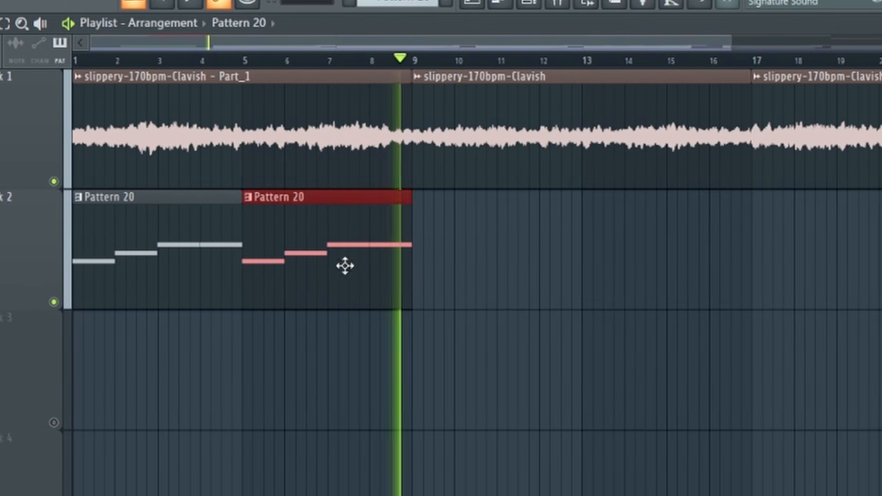
{"action": "key", "text": "ctrl+b"}
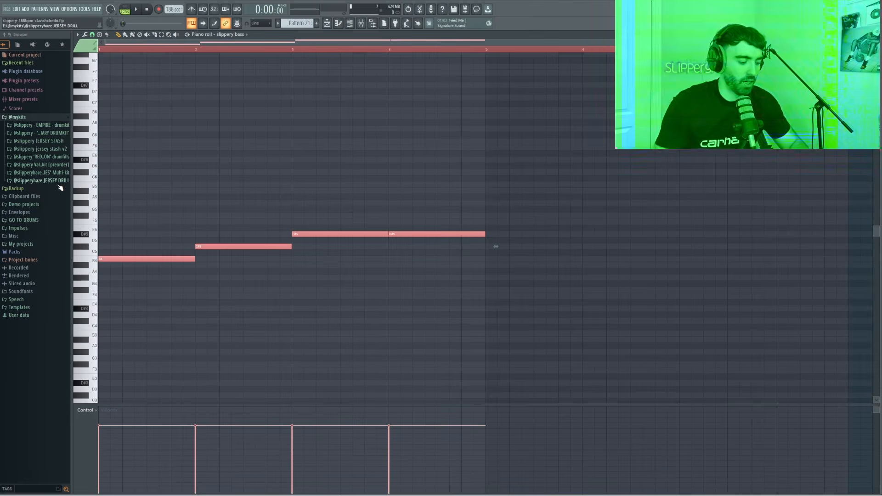
Flip the Pattern 21 bass line horizontally and duplicate it into bars 5 to 8
{"action": "key", "text": "alt+y"}
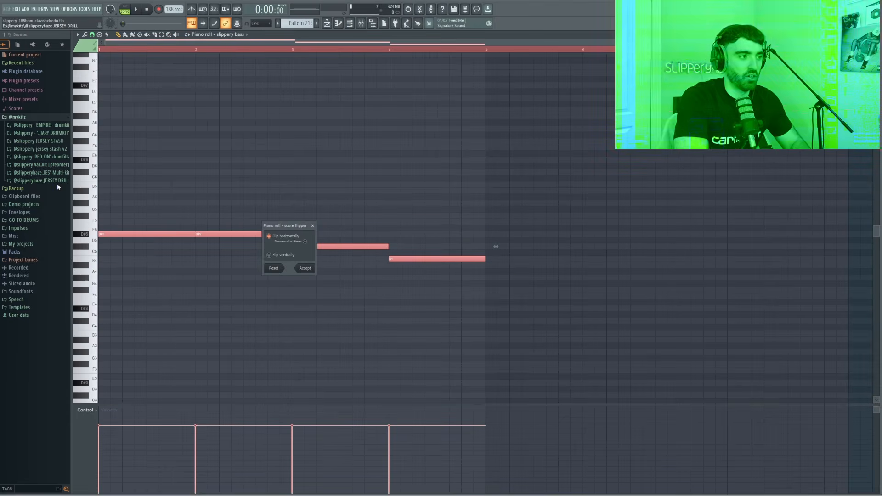
{"action": "key", "text": "ctrl+b"}
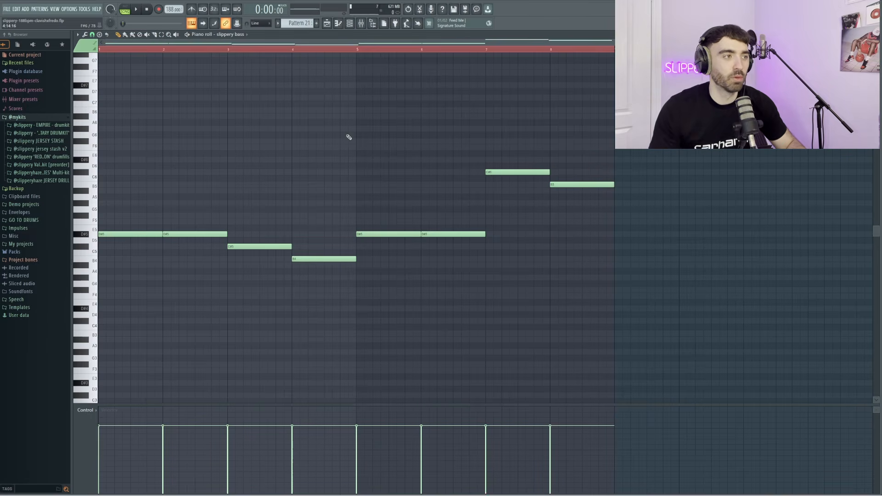
Play the arrangement to hear the Pattern 20 and Pattern 21 bass lines under the sample
{"action": "left_click", "coordinate": [325, 26]}
{"action": "key", "text": "space"}
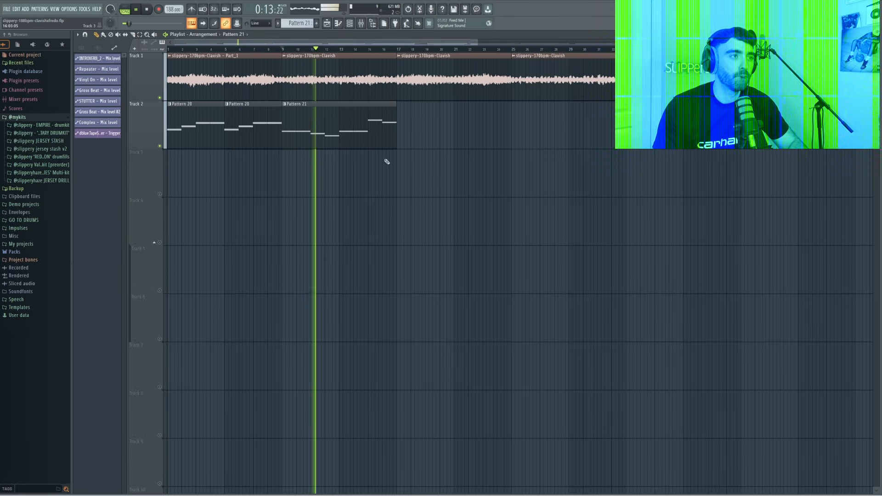
{"action": "scroll", "coordinate": [402, 193], "scroll_direction": "up", "scroll_amount": 1}
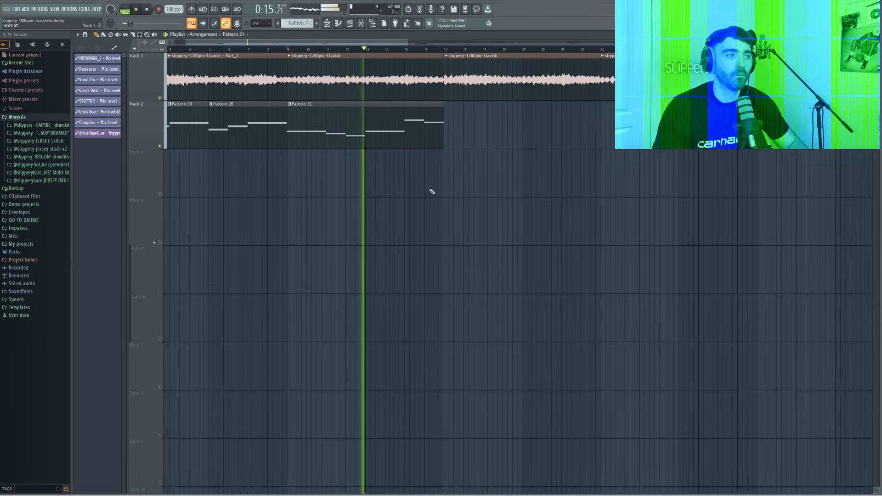
{"action": "scroll", "coordinate": [428, 172], "scroll_direction": "down", "scroll_amount": 1}
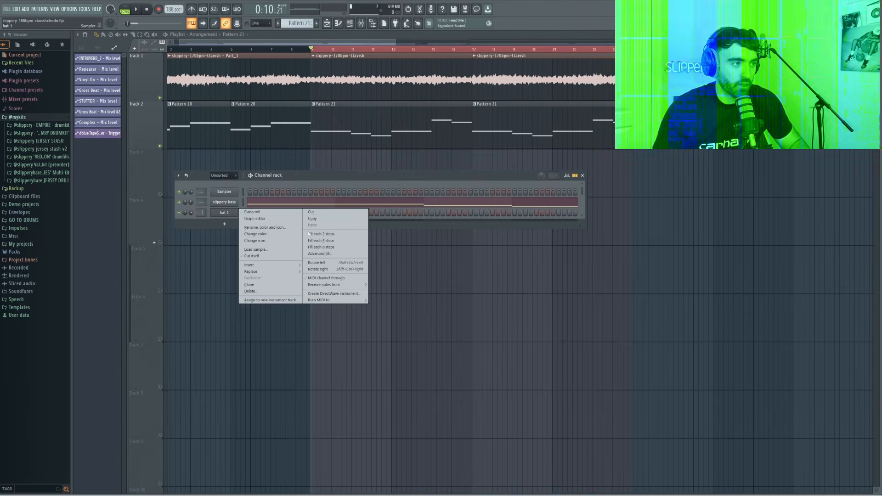
Fill every second step of hat 1 in Pattern 21 and play the pattern
{"action": "left_click", "coordinate": [317, 234]}
{"action": "key", "text": "space"}
{"action": "left_click_drag", "start_coordinate": [312, 176], "coordinate": [407, 163]}
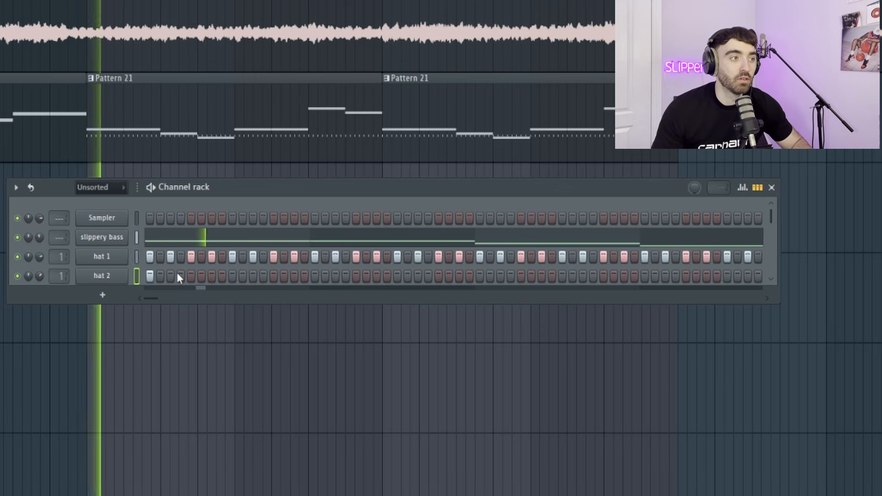
Program hat 2 hits on steps 5, 7, 11 and 13 and continue the rhythm from step 17
{"action": "left_click", "coordinate": [191, 276]}
{"action": "left_click", "coordinate": [212, 275]}
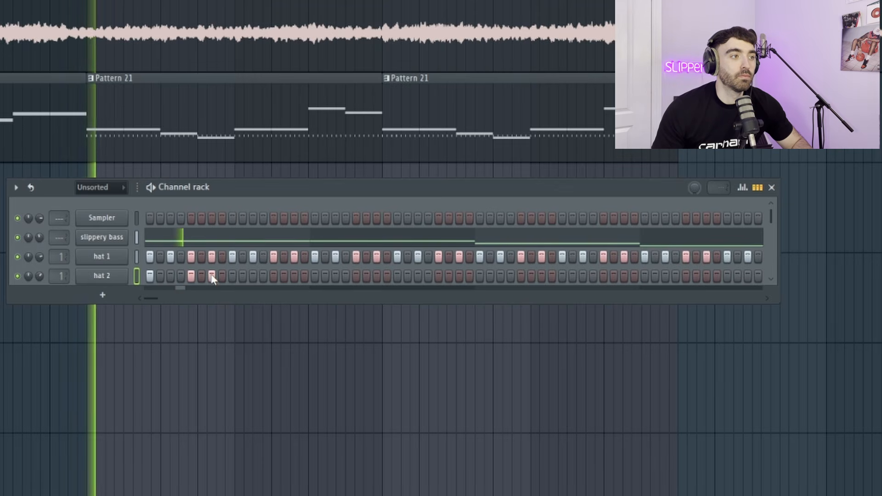
{"action": "left_click", "coordinate": [253, 276]}
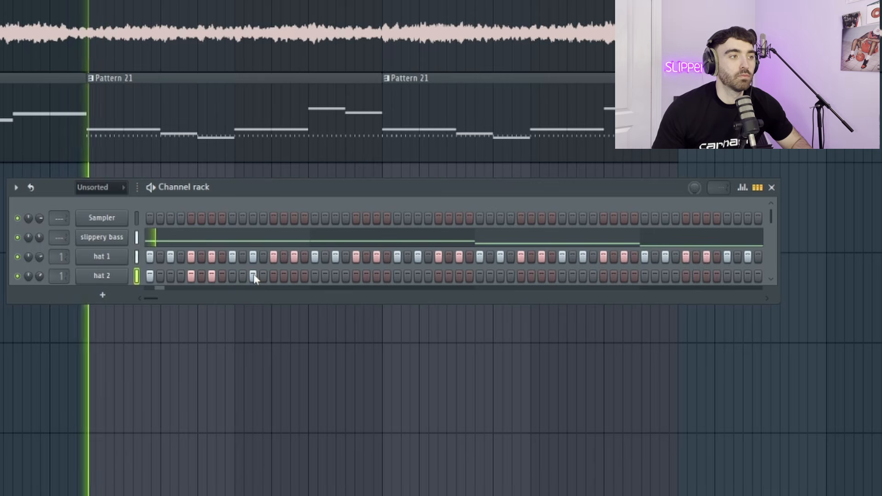
{"action": "left_click", "coordinate": [273, 276]}
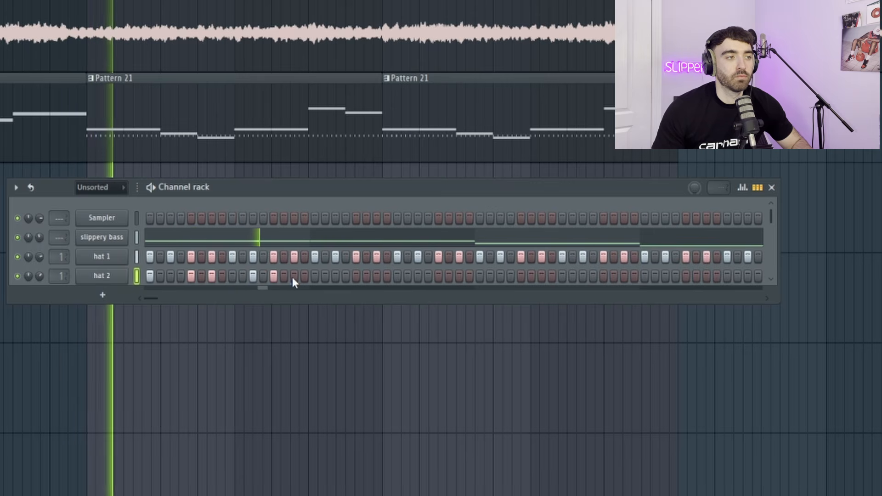
{"action": "left_click_drag", "start_coordinate": [315, 276], "coordinate": [356, 276]}
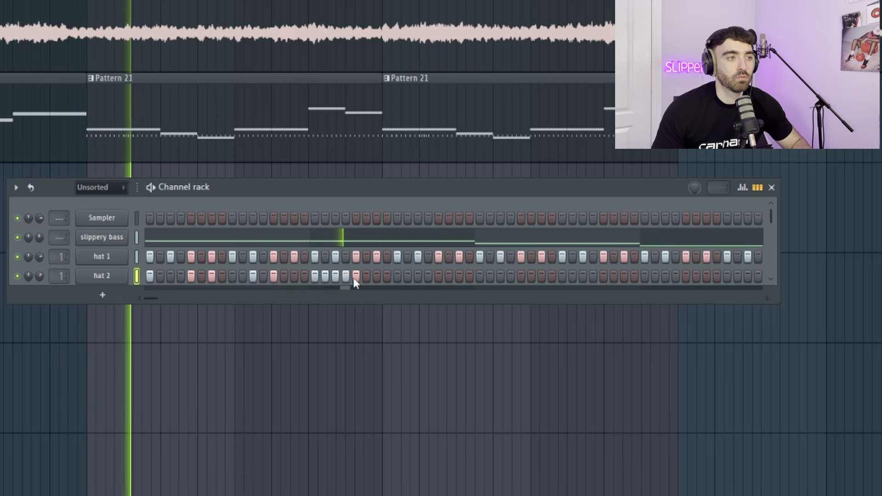
{"action": "left_click", "coordinate": [356, 276]}
{"action": "left_click", "coordinate": [376, 276]}
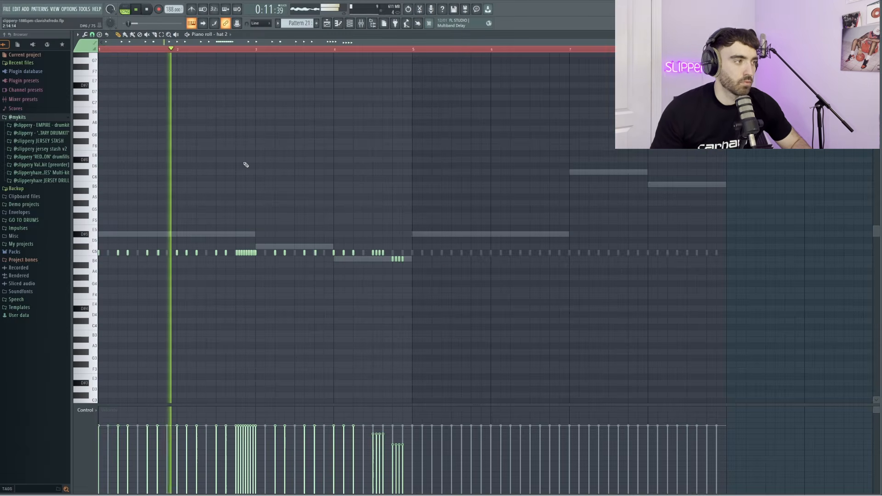
Turn the hat 2 hits on the fourth beat of bars 1 and 3 into short doubled hits
{"action": "scroll", "coordinate": [213, 206], "scroll_direction": "up", "scroll_amount": 4}
{"action": "scroll", "coordinate": [352, 208], "scroll_direction": "down", "scroll_amount": 2}
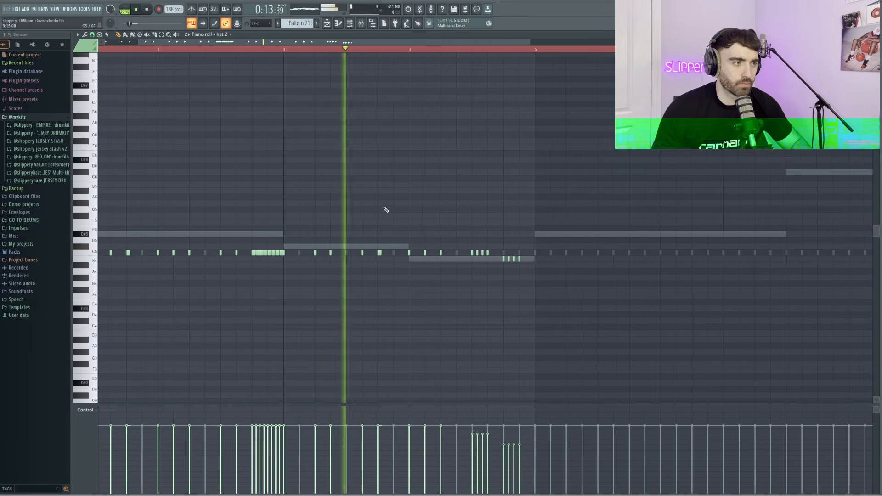
{"action": "scroll", "coordinate": [474, 223], "scroll_direction": "up", "scroll_amount": 2}
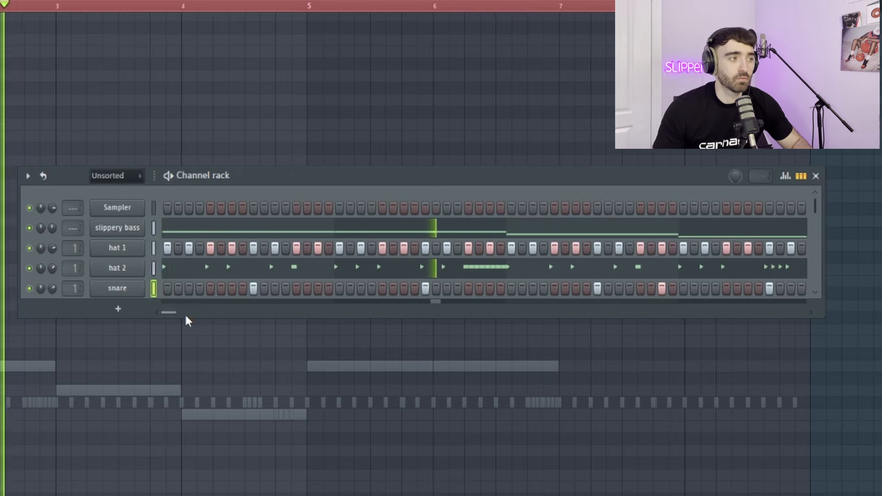
Program clap hits on every second step from 11 to 21 and a clap 2 hit on step 47, checking the pattern by ear
{"action": "left_click_drag", "start_coordinate": [174, 310], "coordinate": [206, 314]}
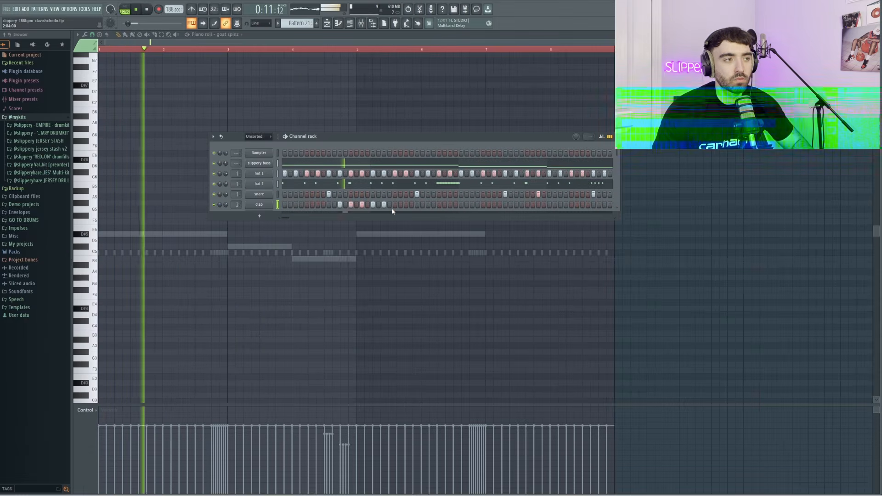
{"action": "key", "text": "space"}
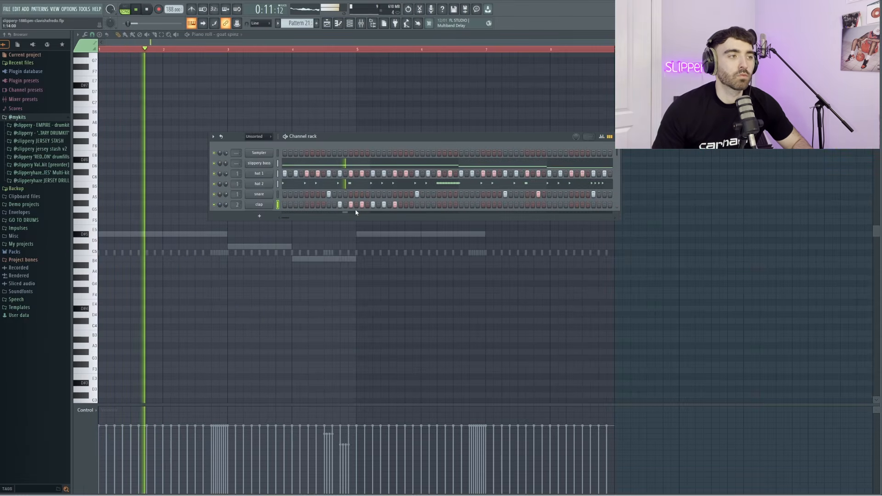
{"action": "left_click", "coordinate": [501, 190]}
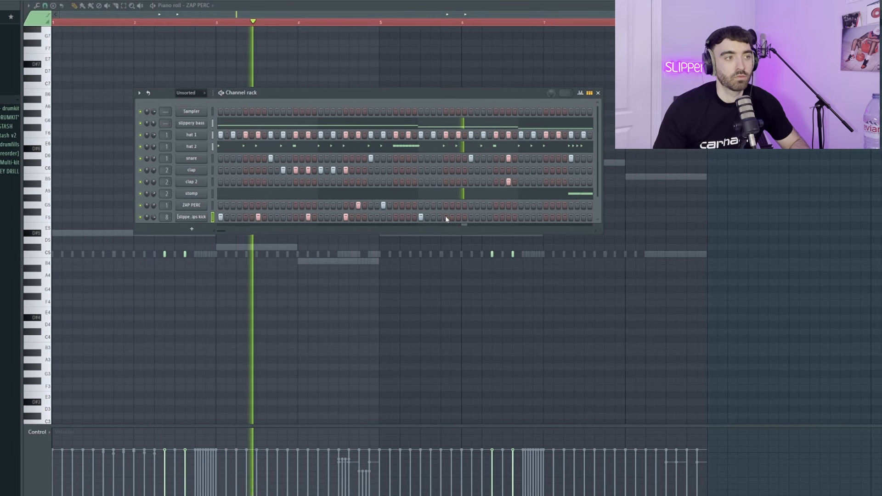
Extend the slips kick rhythm through the third bar of Pattern 21 with hits from step 39 onward
{"action": "left_click", "coordinate": [459, 215]}
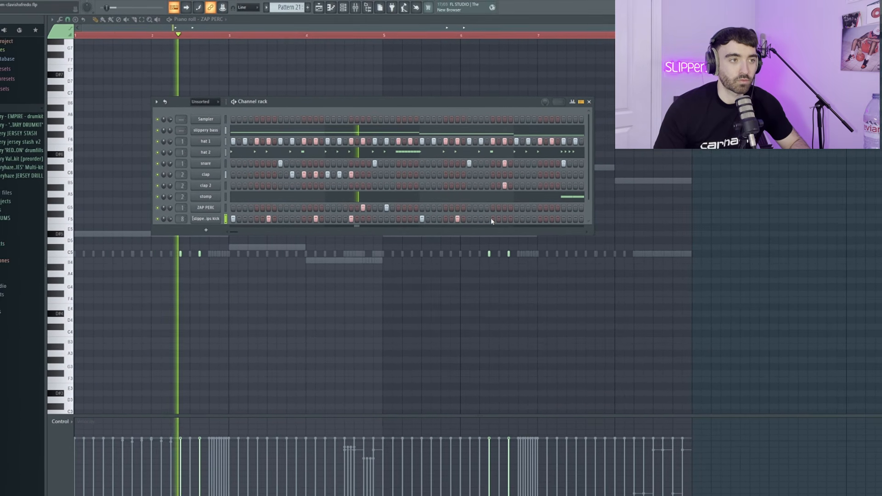
{"action": "left_click", "coordinate": [495, 217]}
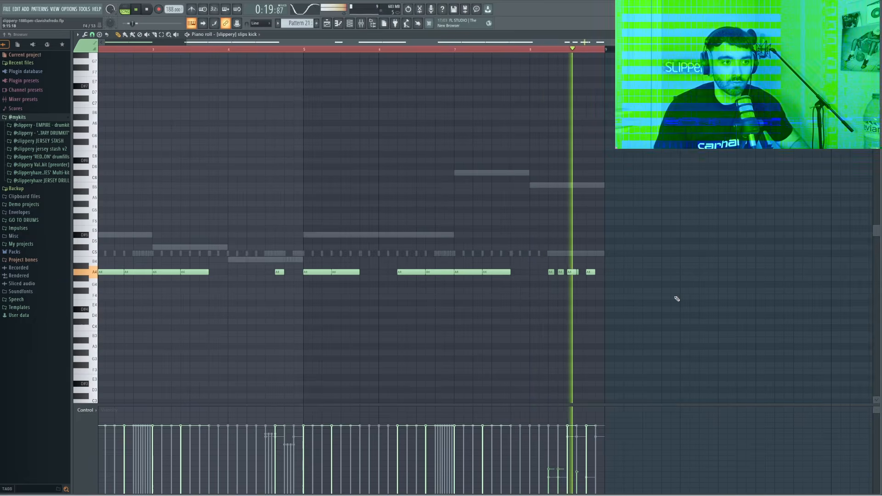
Make the second Pattern 21 clip, at bar 17, a separate pattern and give it a goat spinz bass line
{"action": "scroll", "coordinate": [661, 308], "scroll_direction": "down", "scroll_amount": 1}
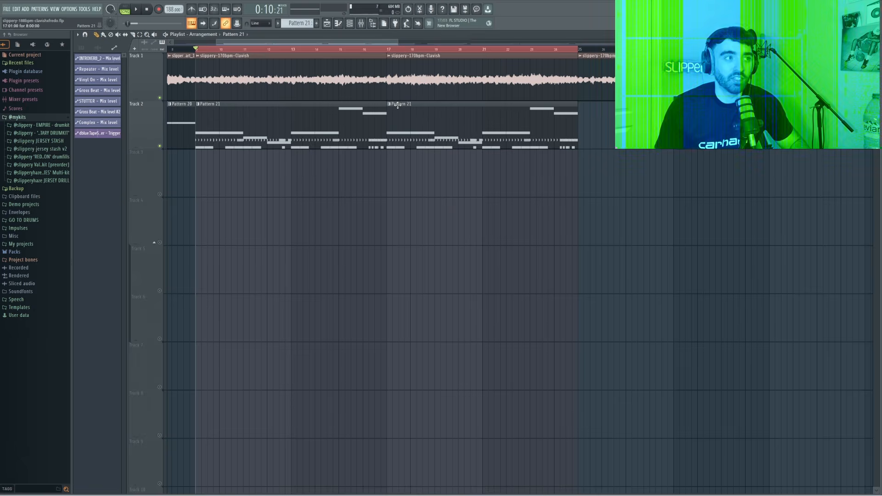
{"action": "left_click", "coordinate": [390, 107]}
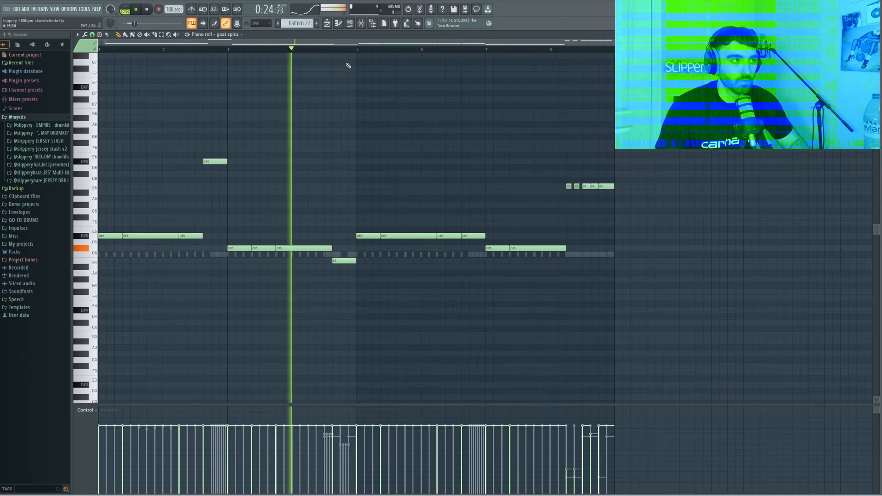
{"action": "left_click", "coordinate": [362, 24]}
{"action": "left_click", "coordinate": [243, 190]}
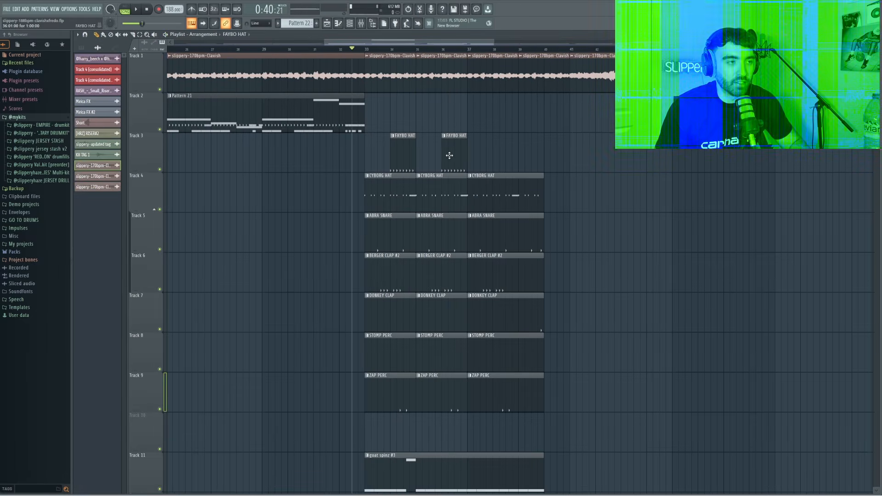
Copy the FAYBO HAT clip on Track 3 into the third drum repeat and play the chopped section
{"action": "left_click_drag", "start_coordinate": [450, 155], "coordinate": [495, 156]}
{"action": "key", "text": "space"}
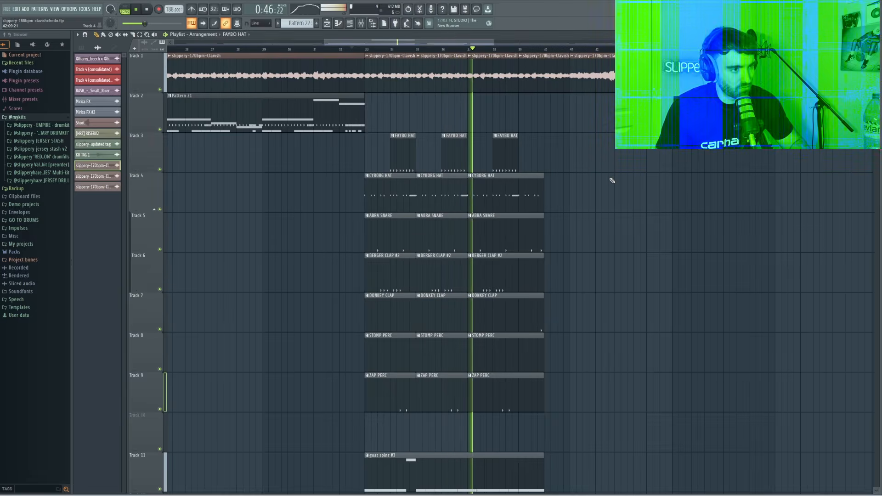
{"action": "scroll", "coordinate": [593, 188], "scroll_direction": "down", "scroll_amount": 1}
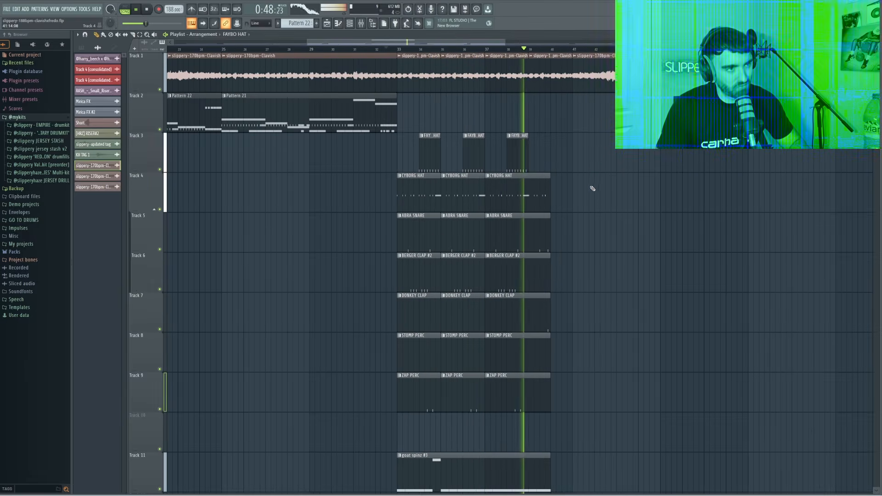
{"action": "scroll", "coordinate": [587, 184], "scroll_direction": "up", "scroll_amount": 2}
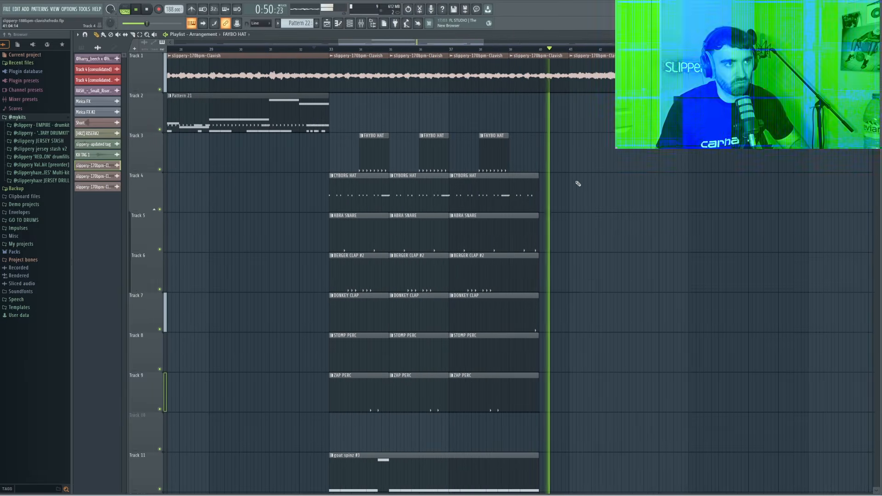
{"action": "scroll", "coordinate": [577, 183], "scroll_direction": "down", "scroll_amount": 1}
{"action": "scroll", "coordinate": [576, 182], "scroll_direction": "up", "scroll_amount": 1}
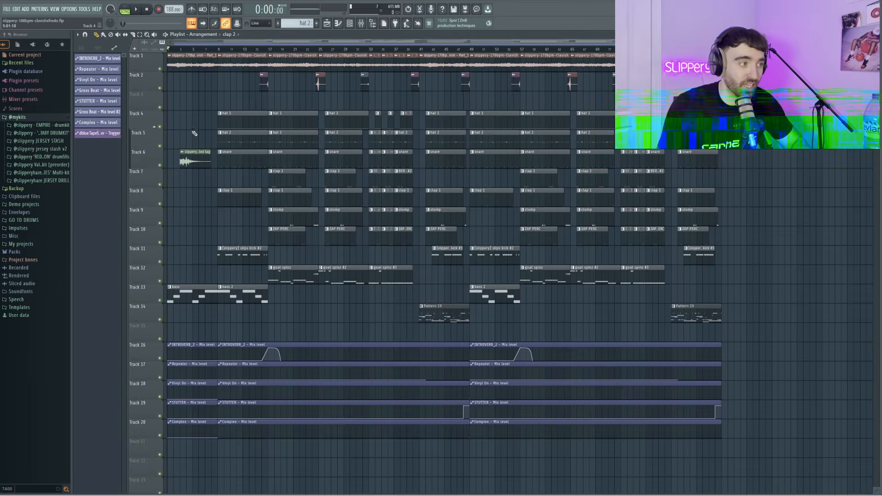
Play the full arrangement from the beginning
{"action": "key", "text": "space"}
{"action": "scroll", "coordinate": [168, 121], "scroll_direction": "up", "scroll_amount": 3}
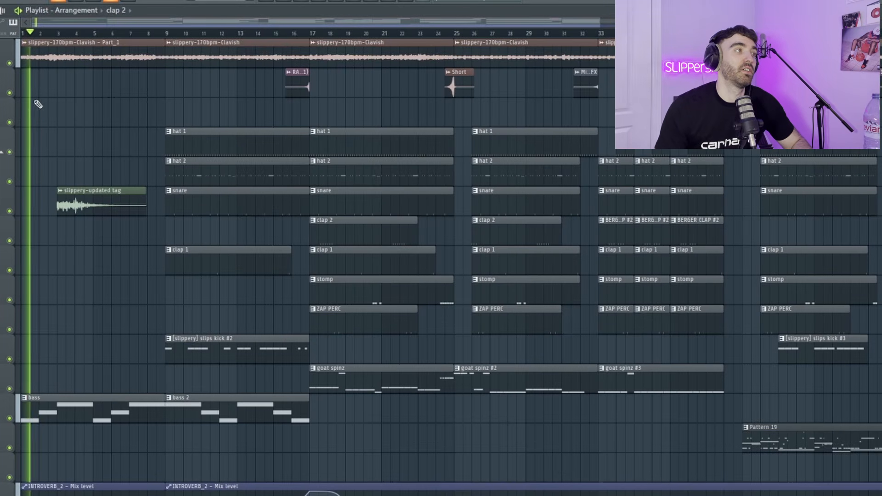